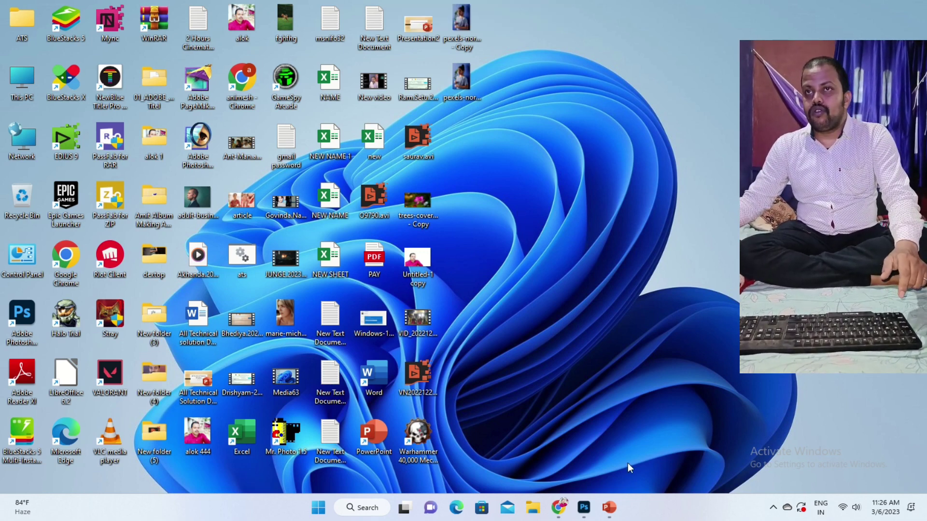
Preview the original businessman photo in Windows Photos, then return to the striped Photoshop document
click(584, 507)
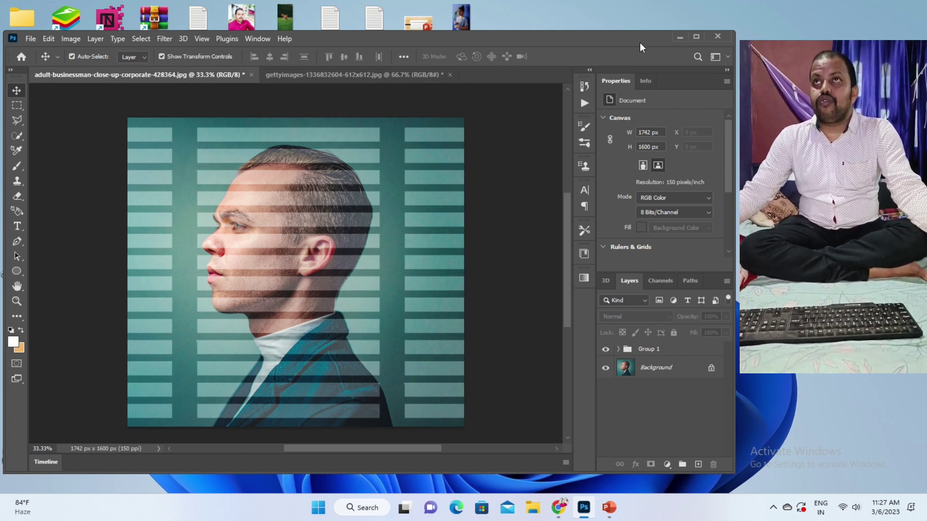
click(680, 37)
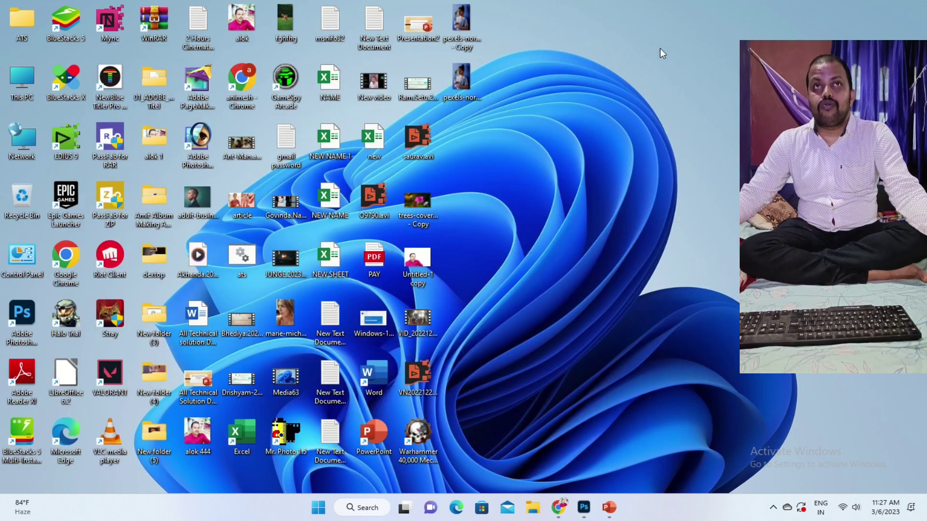
double_click(190, 214)
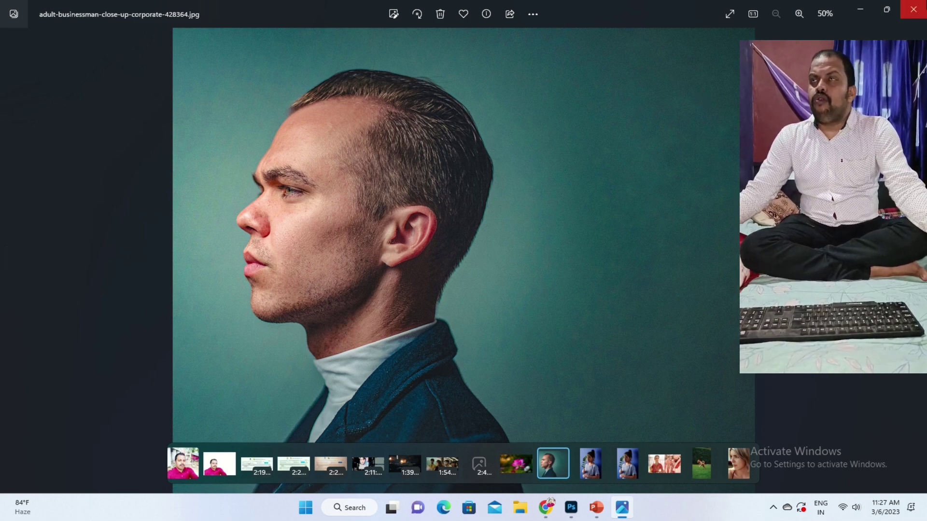
click(914, 10)
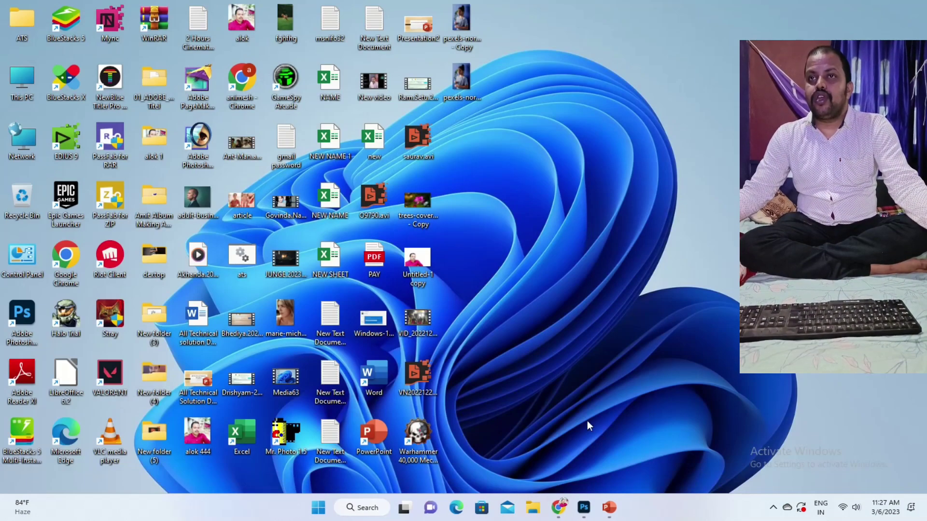
click(584, 507)
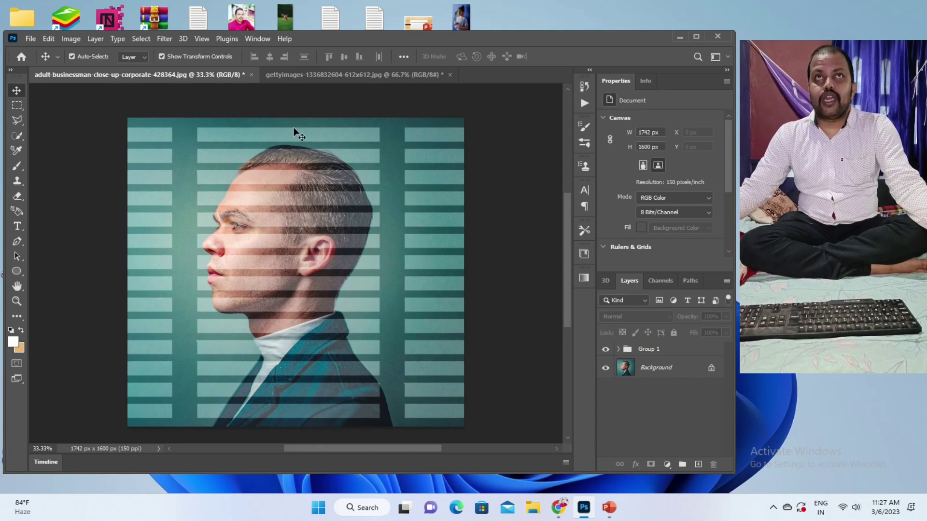
Switch to the yellow-background gettyimages portrait and add an empty Layer 1 above Background
click(315, 77)
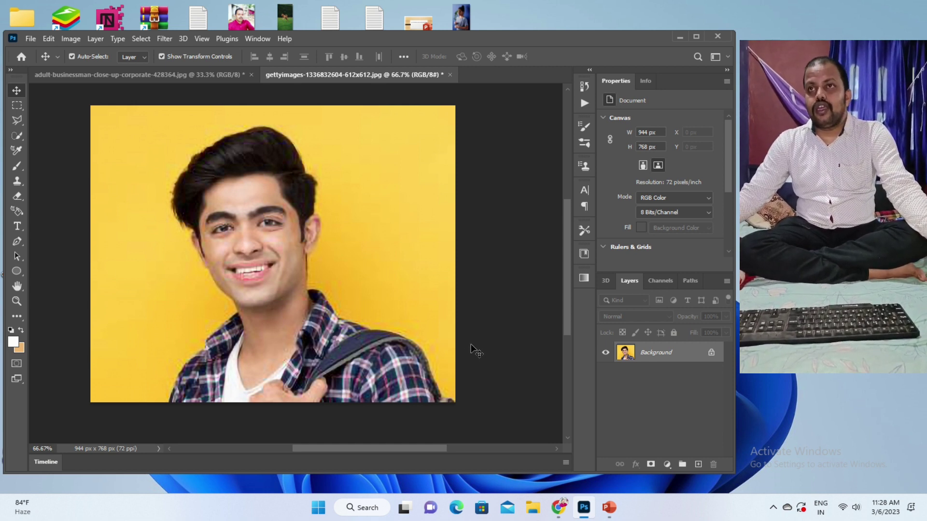
click(698, 464)
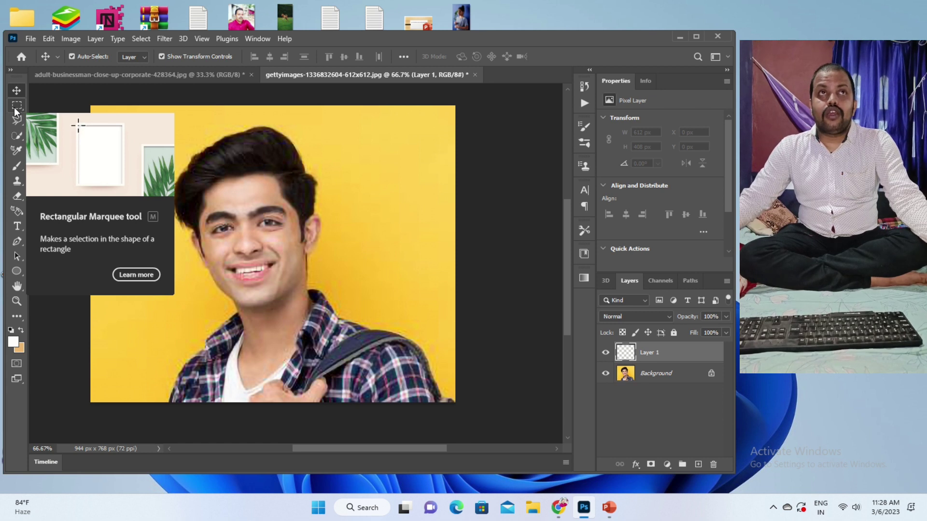
Marquee a thin 944 × 38 px strip across the full width at the portrait's top
key(m)
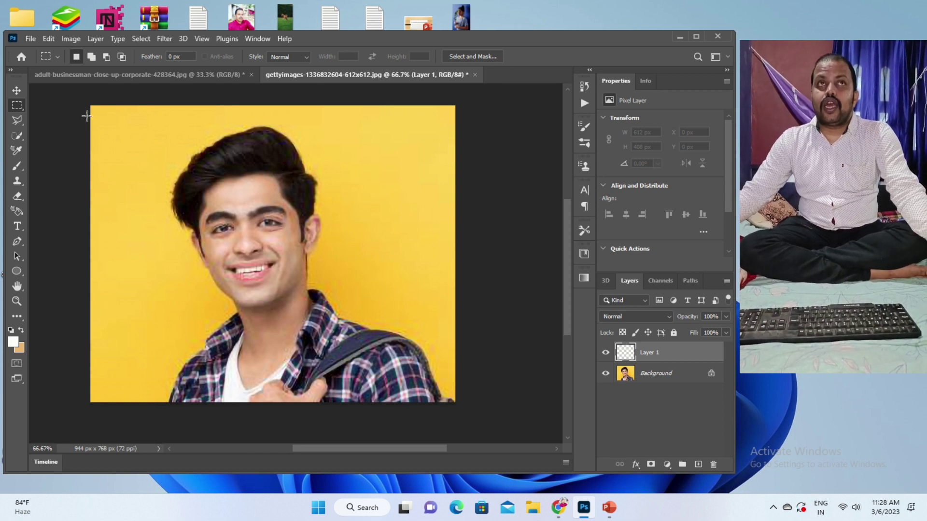
drag(86, 114, 133, 137)
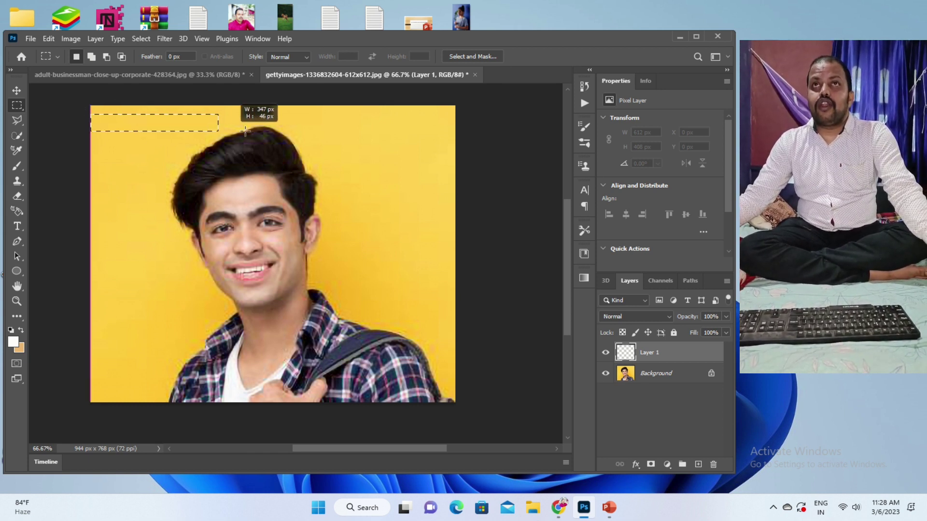
drag(245, 130, 474, 128)
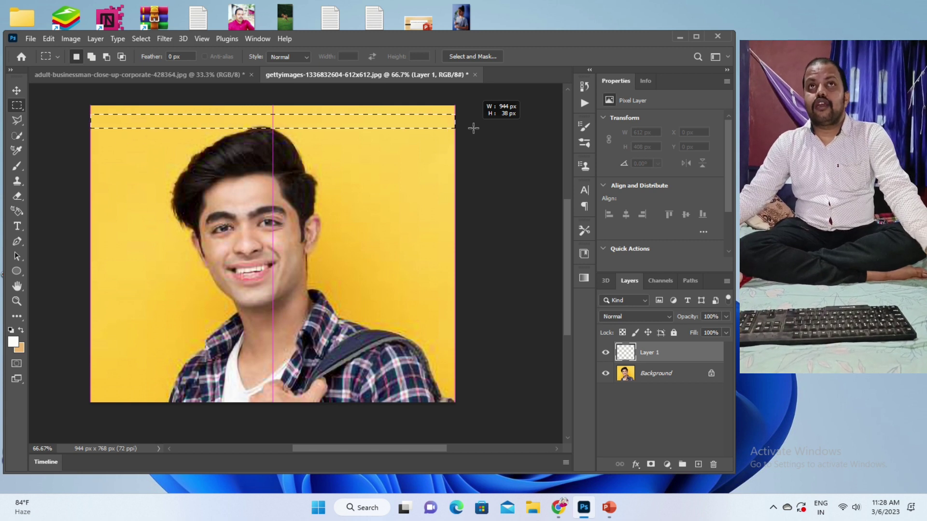
drag(473, 128, 472, 129)
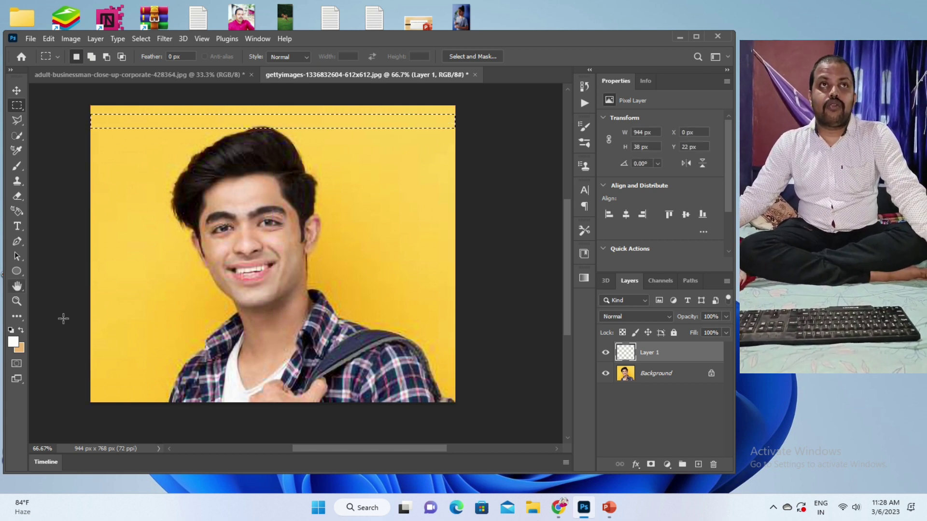
click(17, 167)
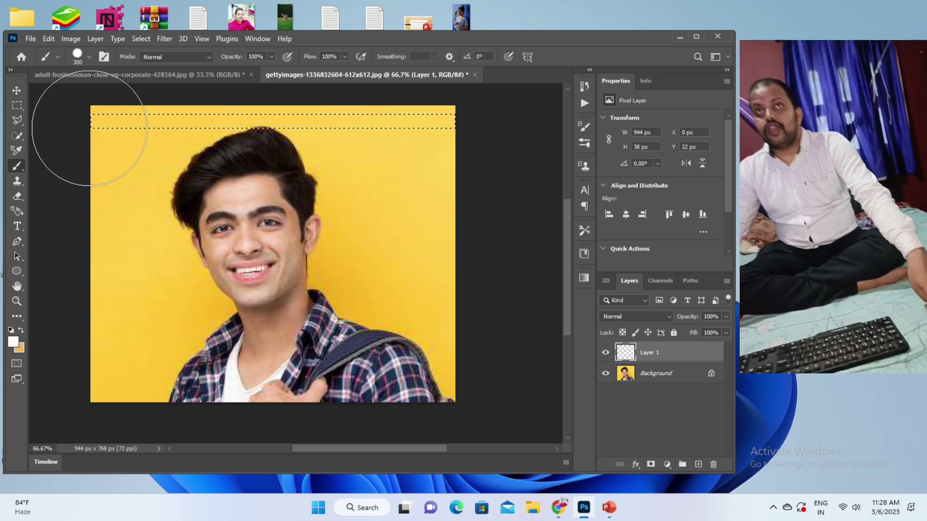
Paint the selected top strip solid white on Layer 1 and deselect it
drag(89, 128, 129, 129)
click(447, 126)
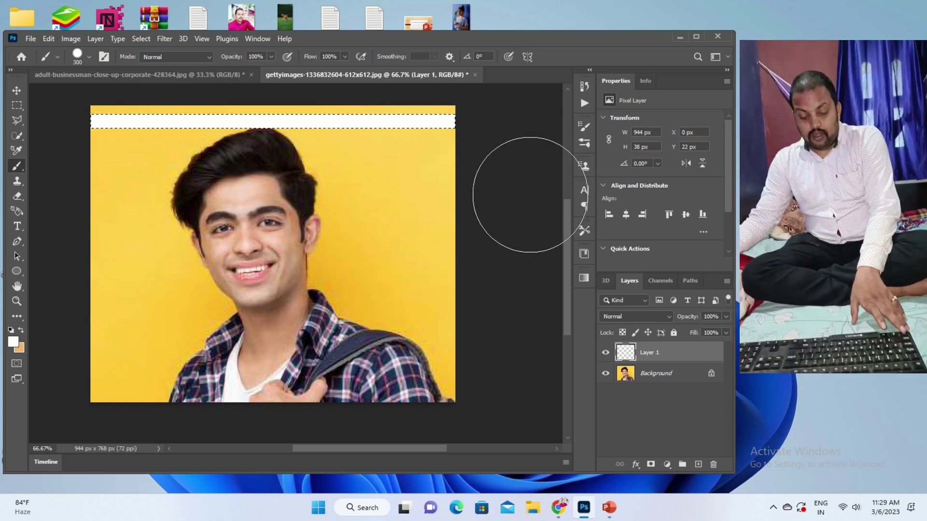
key(ctrl+d)
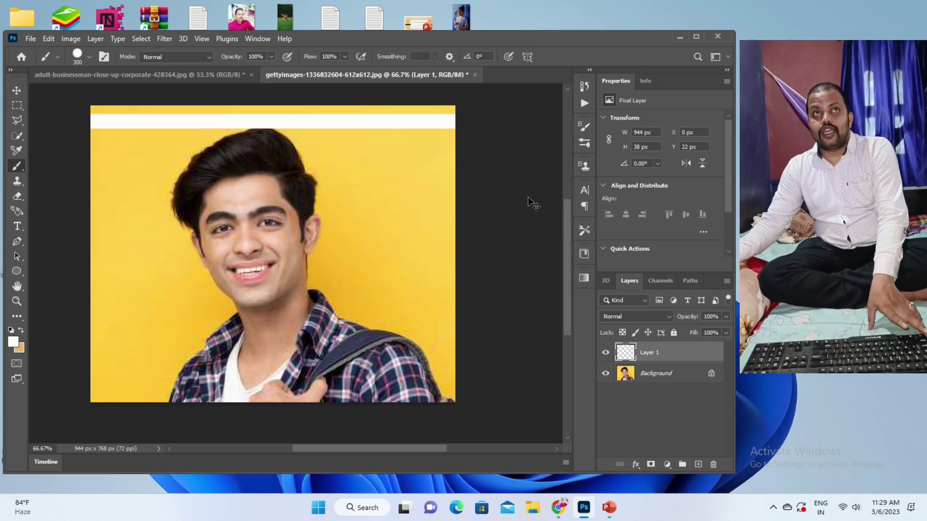
click(15, 96)
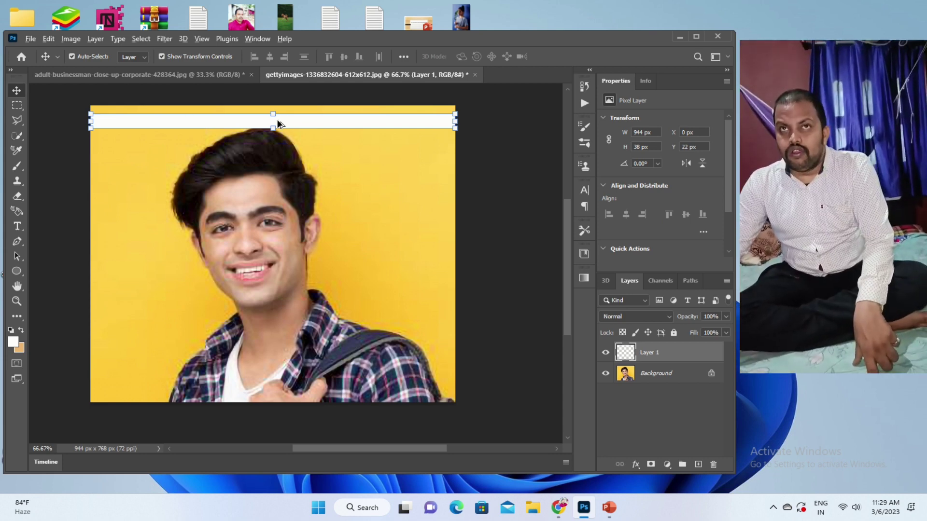
Duplicate the white bar, then copy the growing stripe stack downward toward mouth level
drag(279, 123, 279, 141)
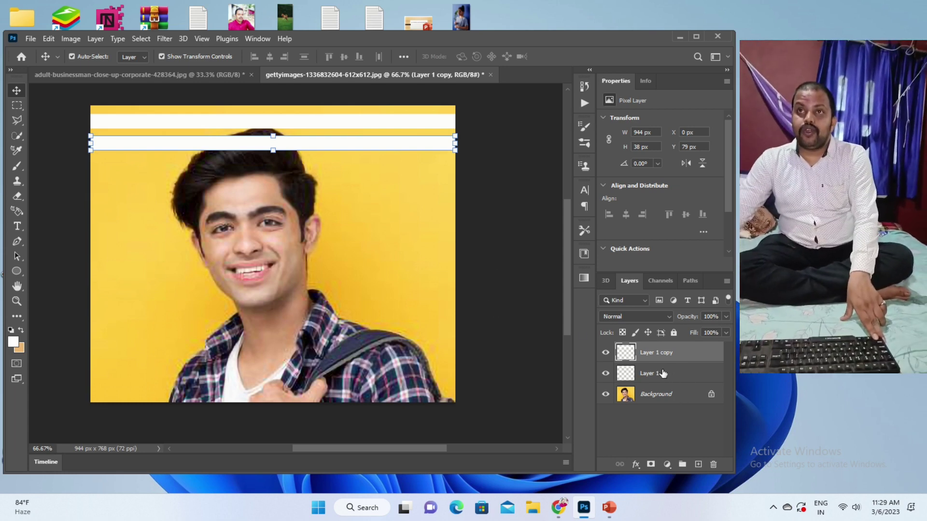
key(ctrl)
ctrl+click(647, 375)
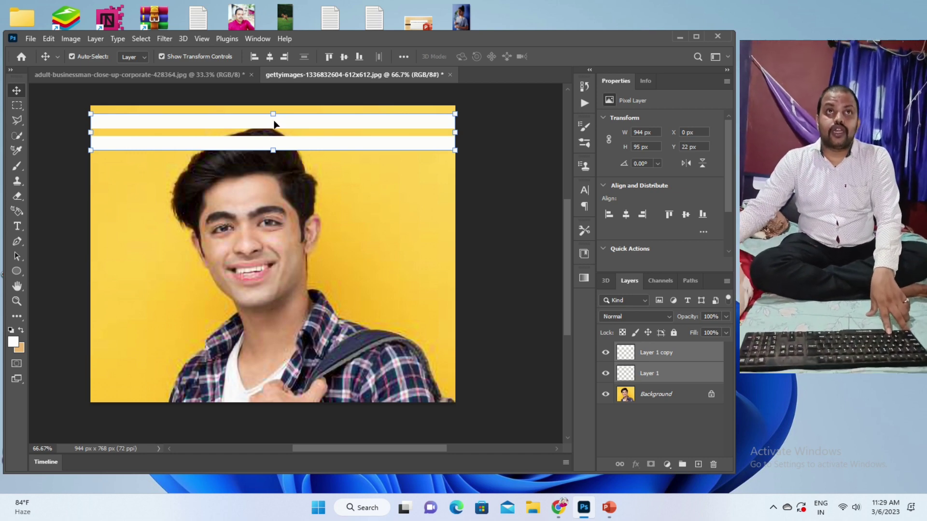
drag(273, 124, 276, 172)
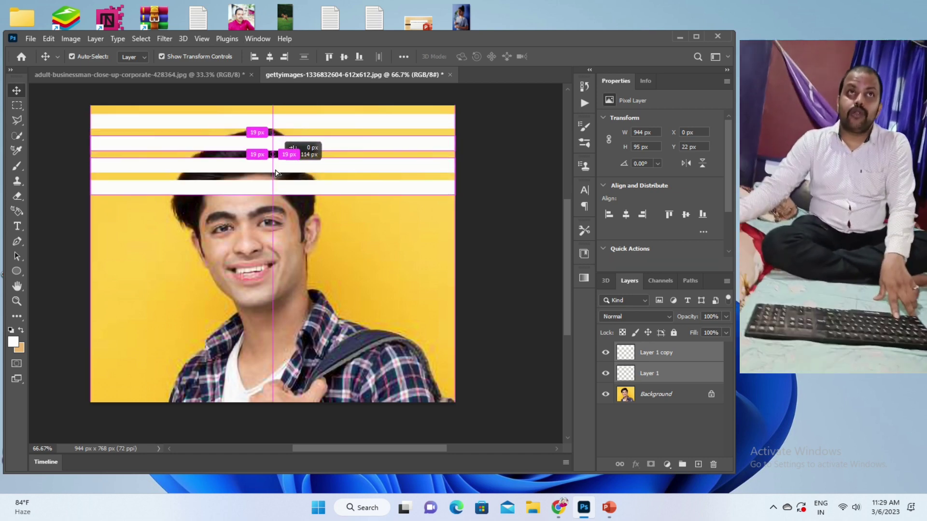
drag(276, 173, 276, 173)
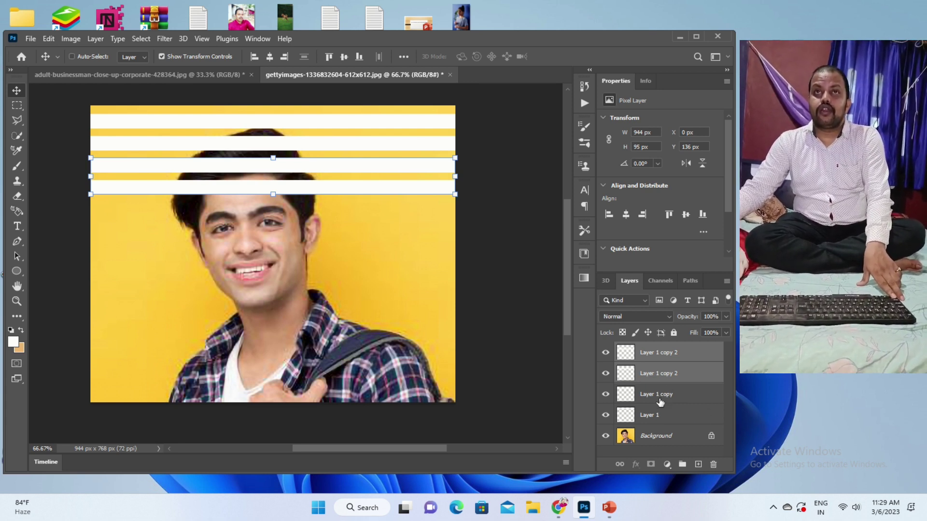
shift+click(661, 401)
ctrl+click(650, 416)
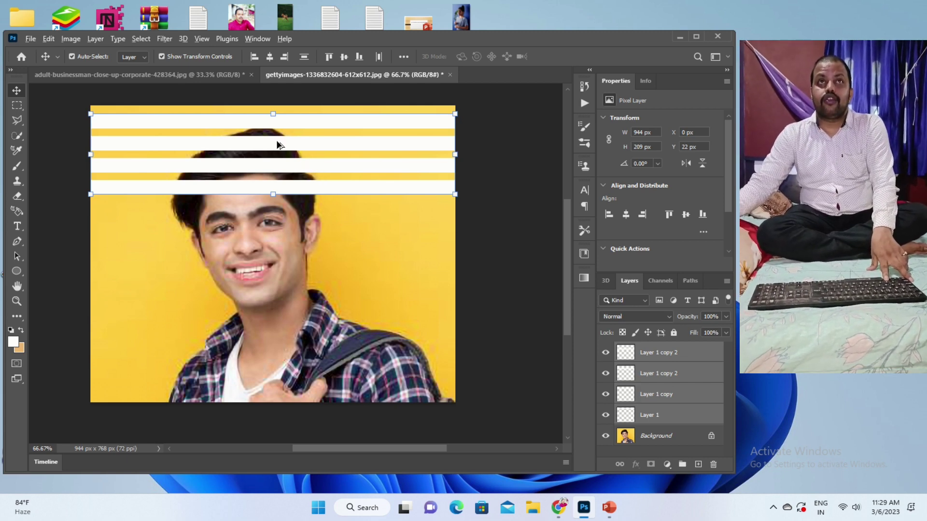
mouse_move(278, 145)
mouse_down()
mouse_move(274, 248)
mouse_move(279, 232)
mouse_up()
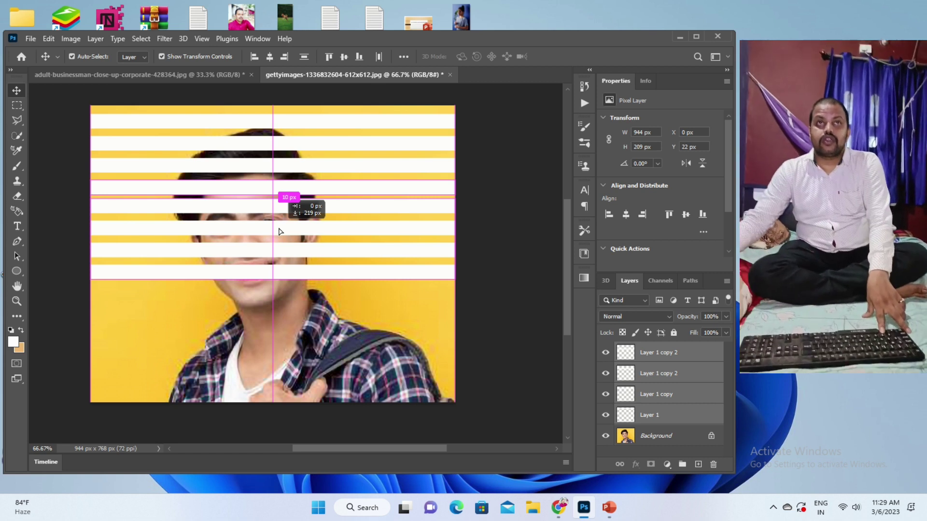
drag(279, 231, 279, 231)
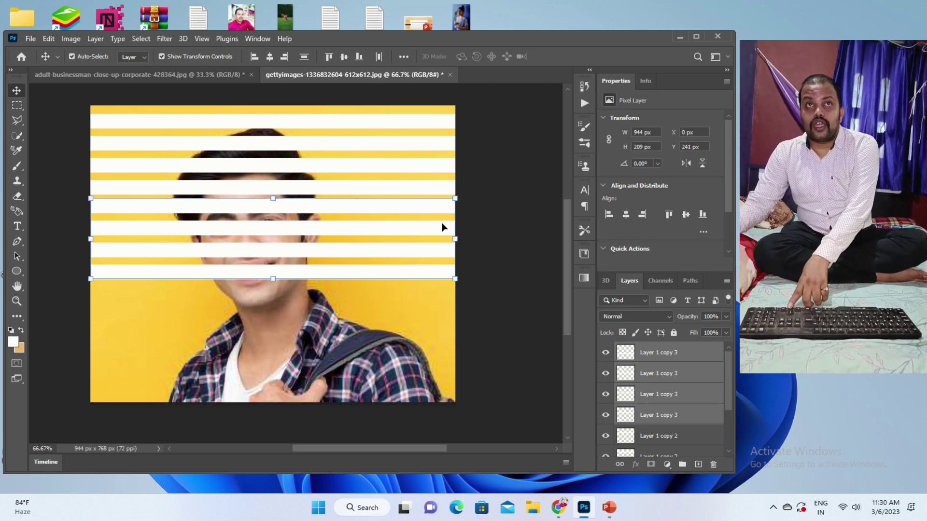
Nudge the copied stripes down and lower the bottom stripe about 30 px across the lips
key(Down)
key(Down)
key(Down)
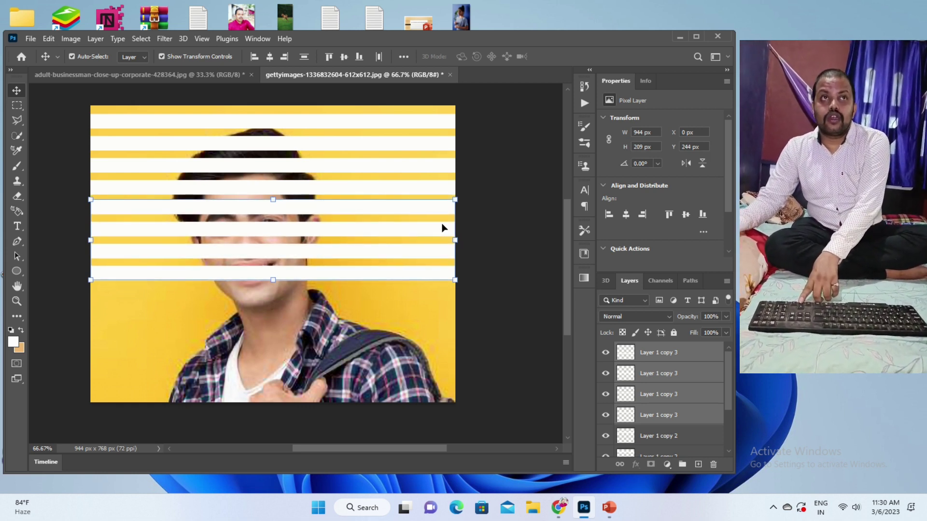
key(Down)
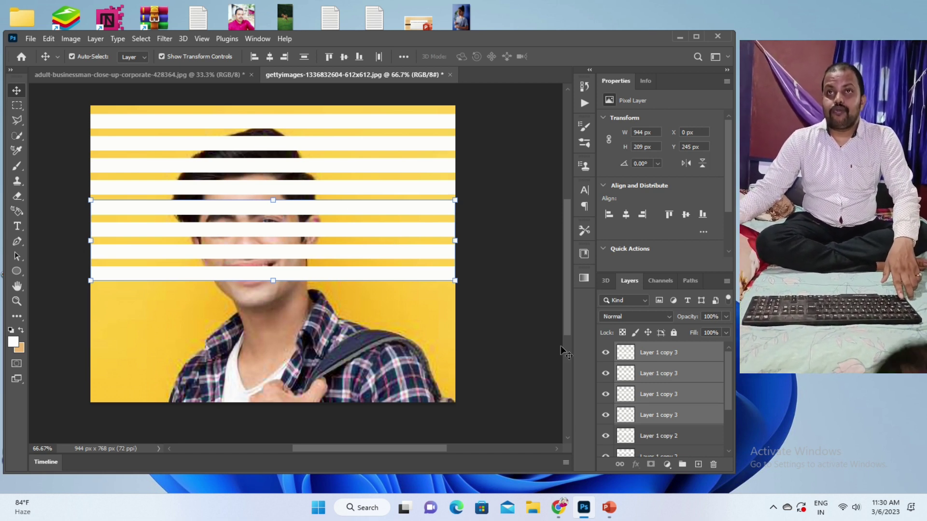
click(682, 358)
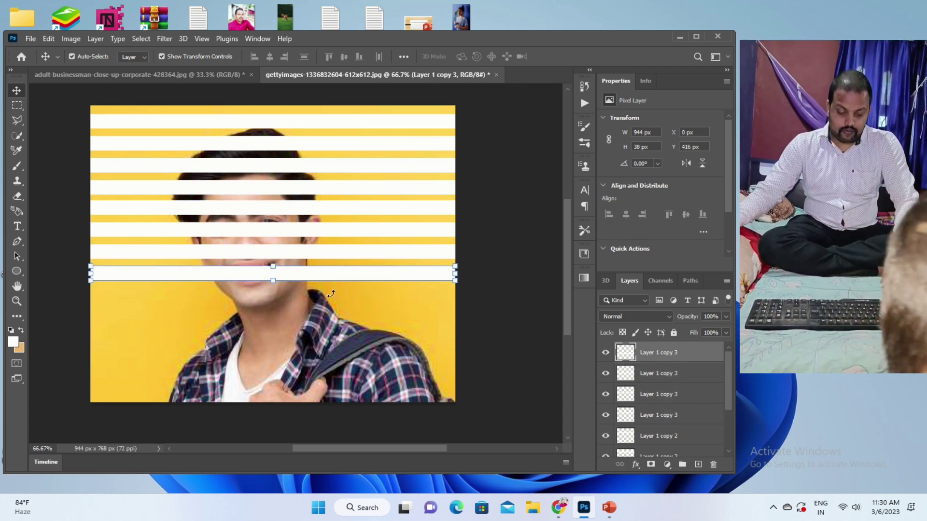
key(ctrl)
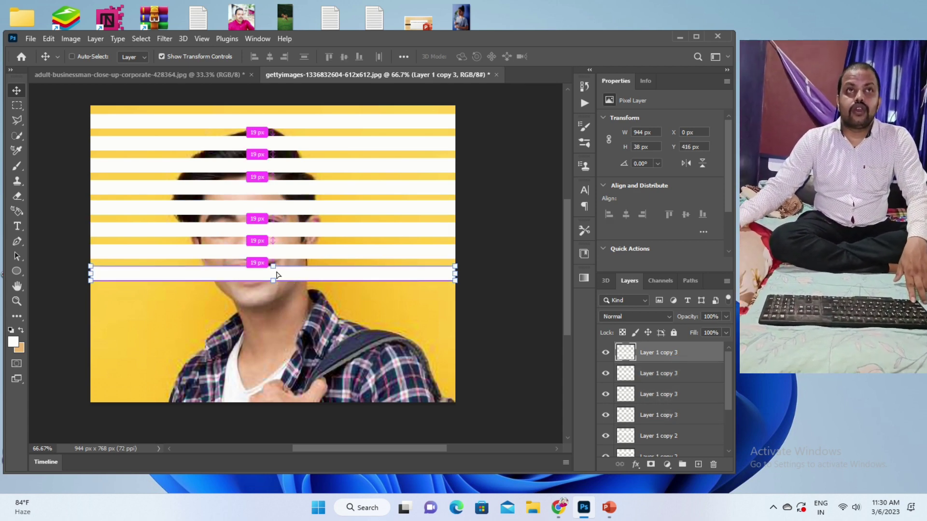
mouse_move(276, 273)
mouse_down()
mouse_move(275, 283)
mouse_move(278, 273)
mouse_up()
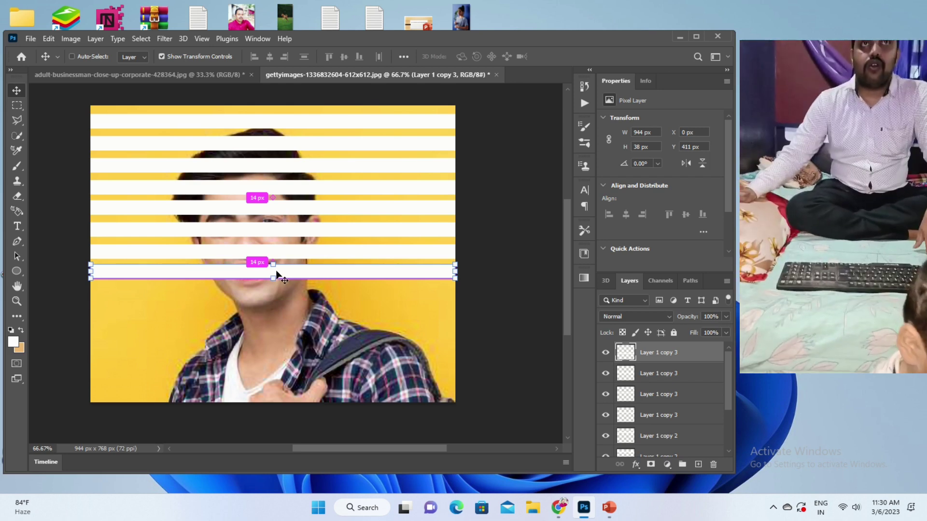
mouse_move(278, 274)
mouse_down()
mouse_move(273, 288)
mouse_move(275, 281)
mouse_up()
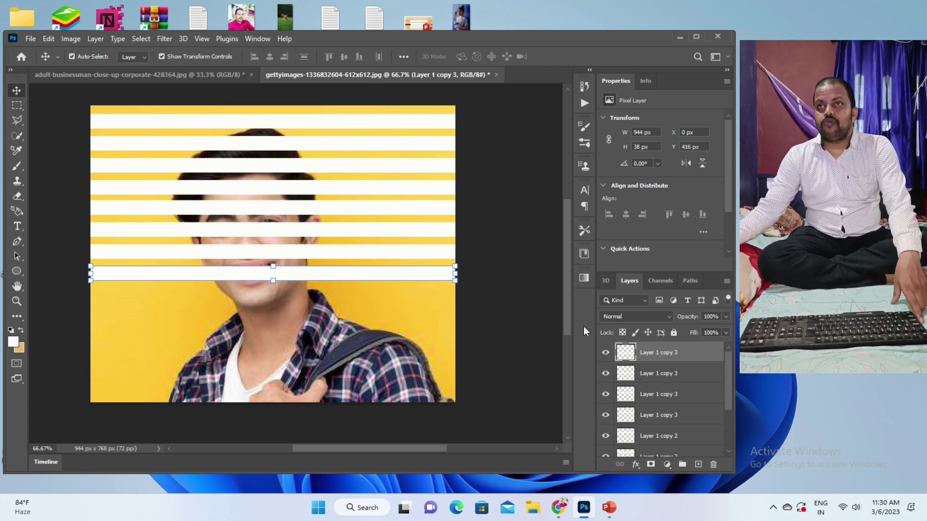
Select Layer 1 and all its stripe copies, group them as Group 1, and expand it
scroll(676, 396, down, 3)
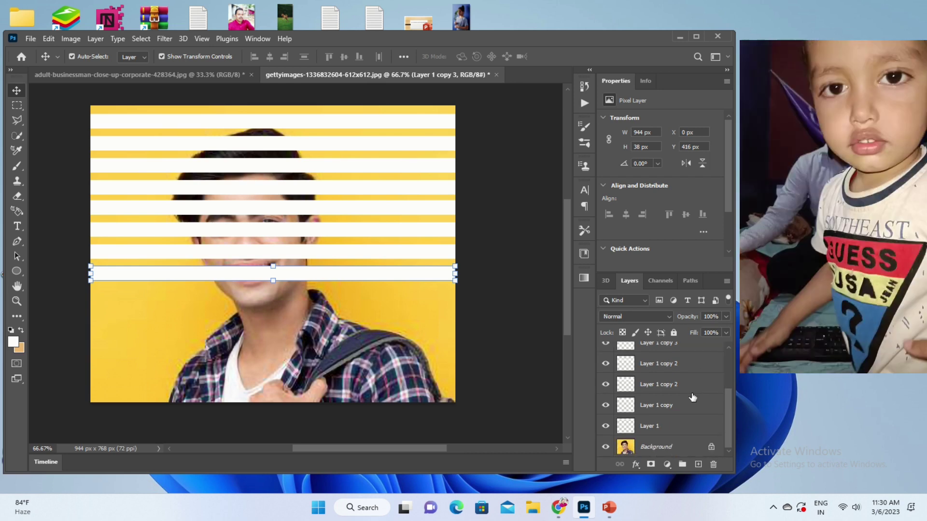
click(670, 427)
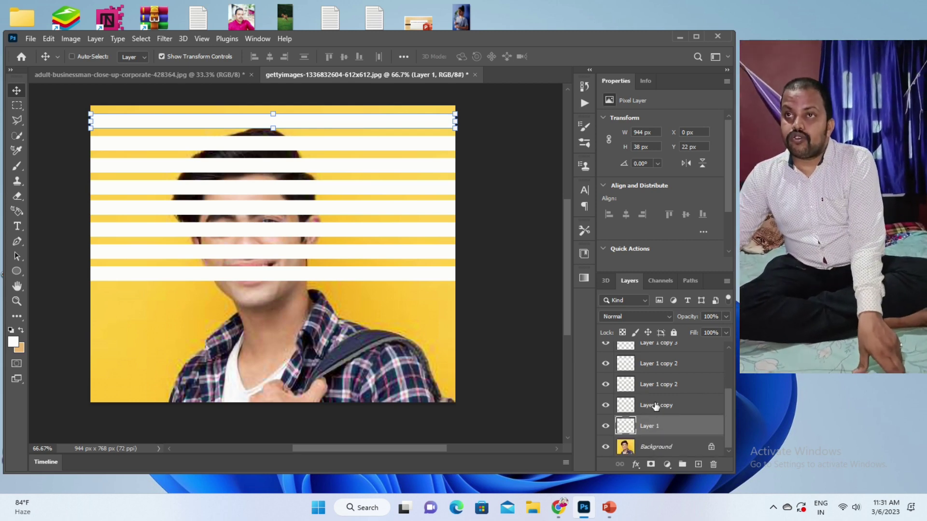
shift+click(655, 405)
shift+click(659, 384)
shift+click(661, 363)
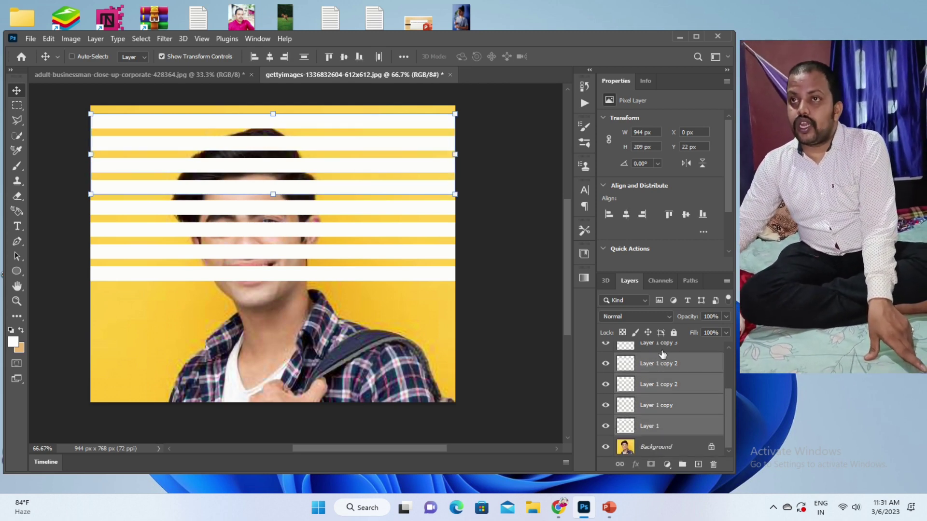
scroll(653, 367, up, 1)
shift+click(657, 366)
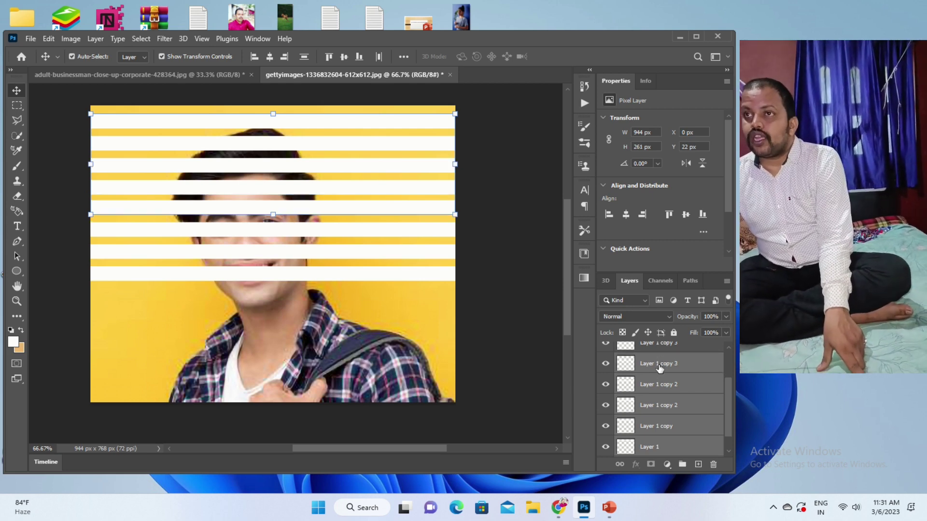
scroll(661, 368, up, 2)
ctrl+click(657, 386)
scroll(662, 382, up, 1)
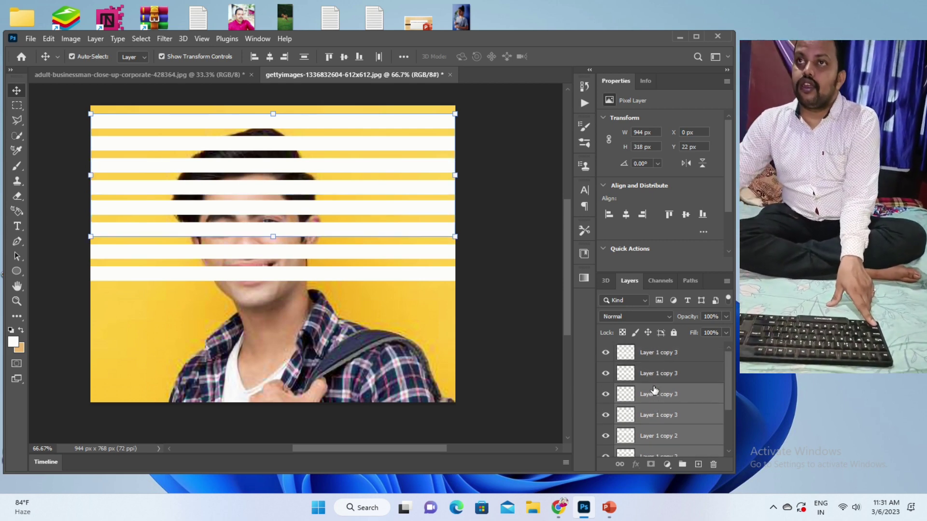
ctrl+click(663, 374)
ctrl+click(666, 353)
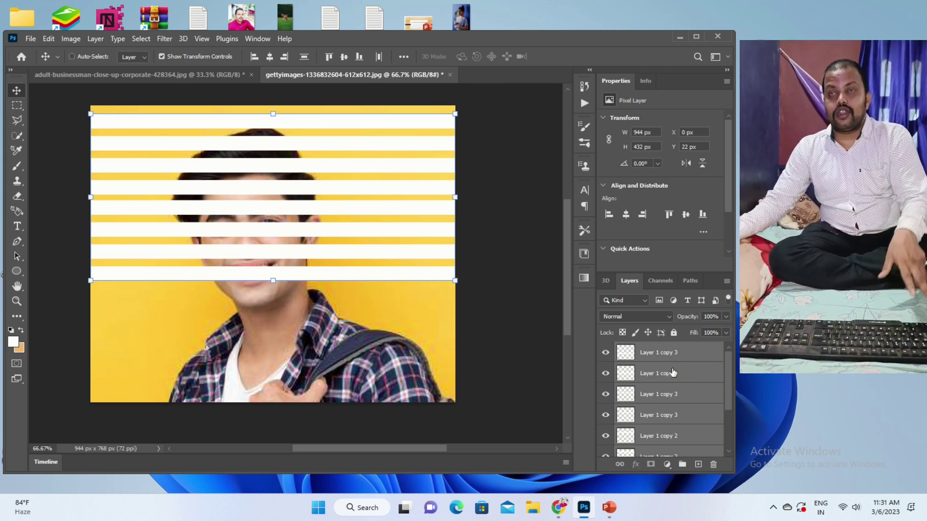
key(ctrl+g)
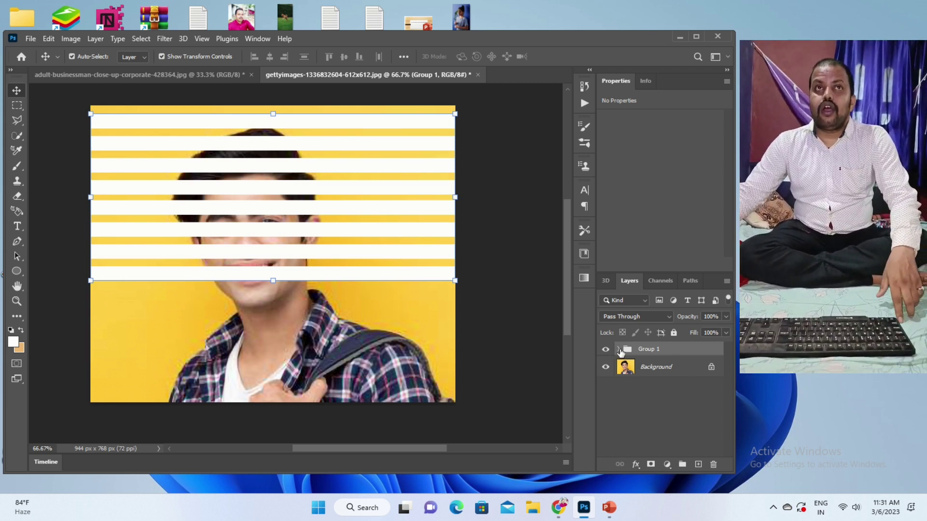
click(620, 350)
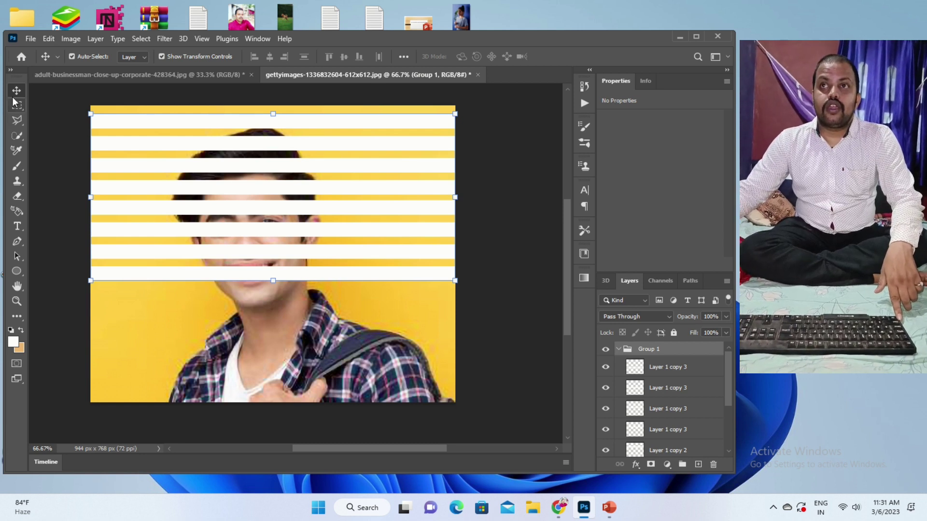
Activate the top Layer 1 copy 3 inside Group 1 and pick the Rectangular Marquee tool
click(683, 368)
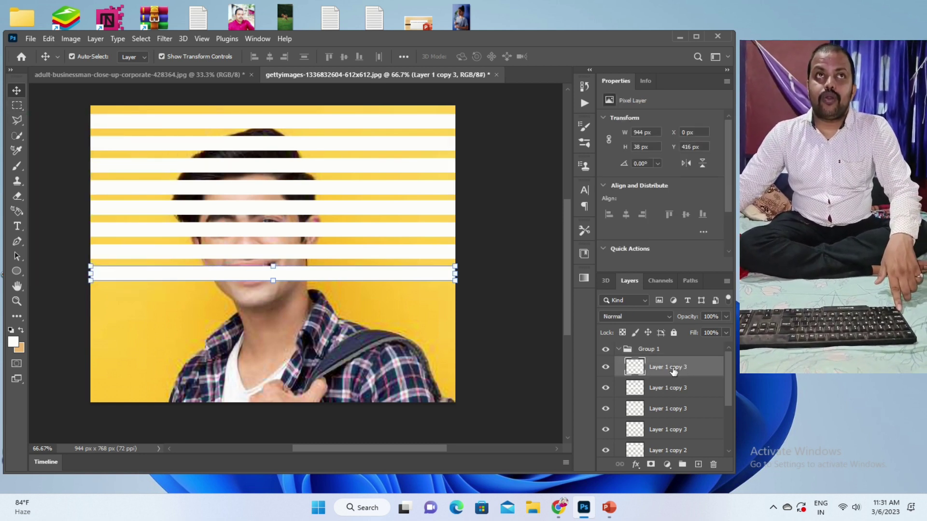
click(17, 108)
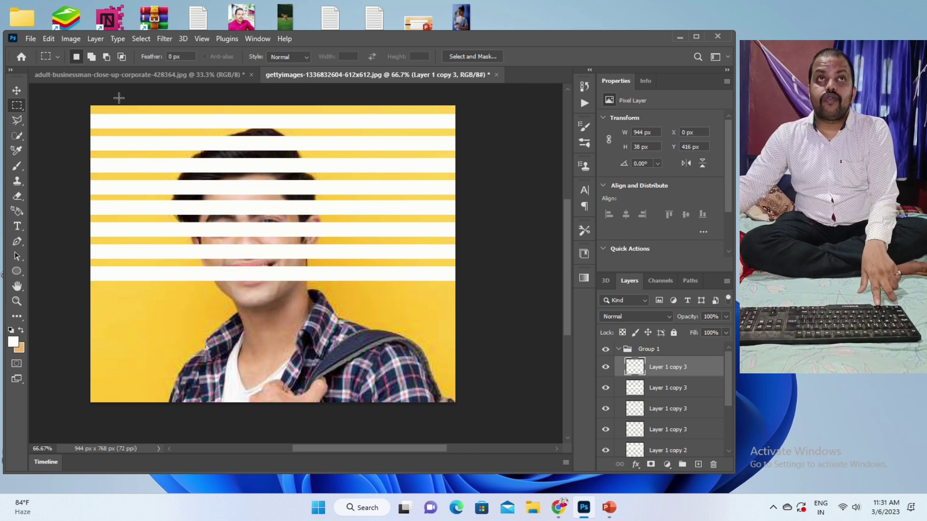
Replace a trial marquee with a 49 × 768 px full-height vertical strip on the left
drag(118, 100, 151, 357)
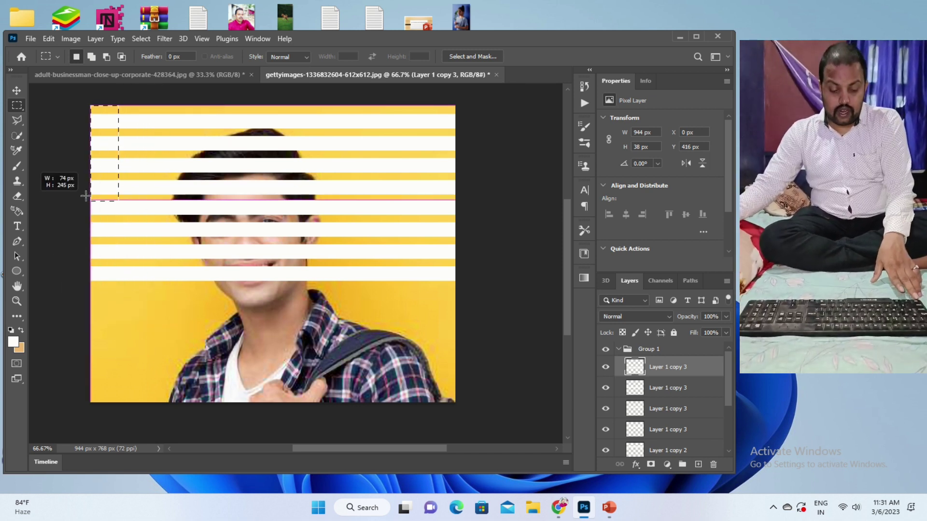
drag(151, 357, 86, 196)
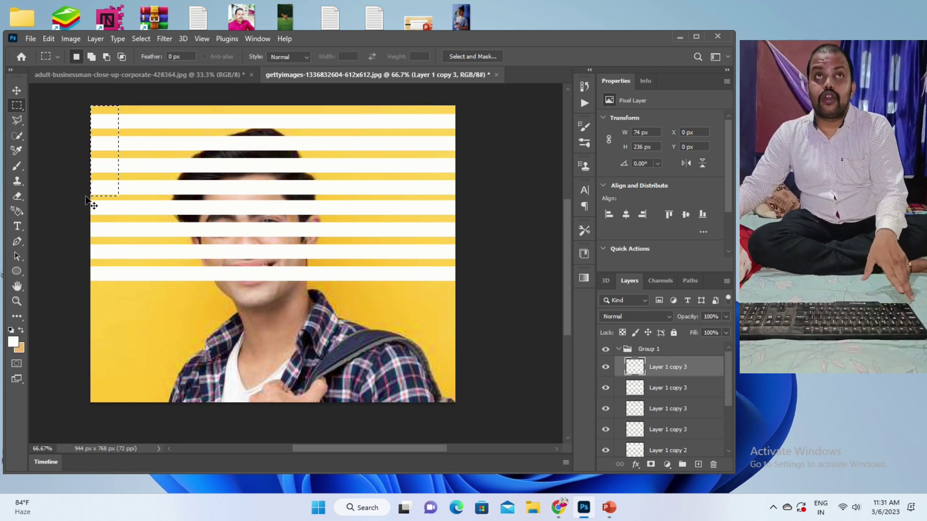
click(173, 96)
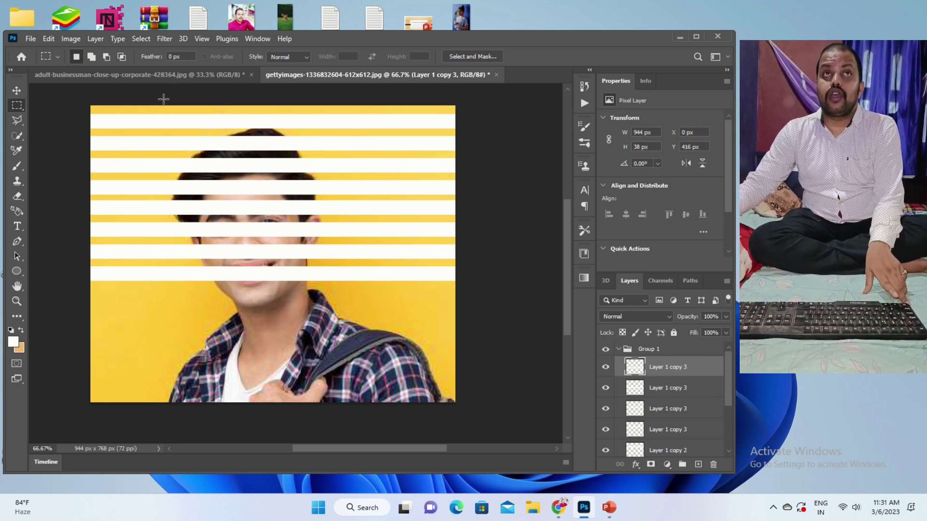
mouse_move(163, 98)
mouse_down()
mouse_move(173, 433)
mouse_move(181, 268)
mouse_up()
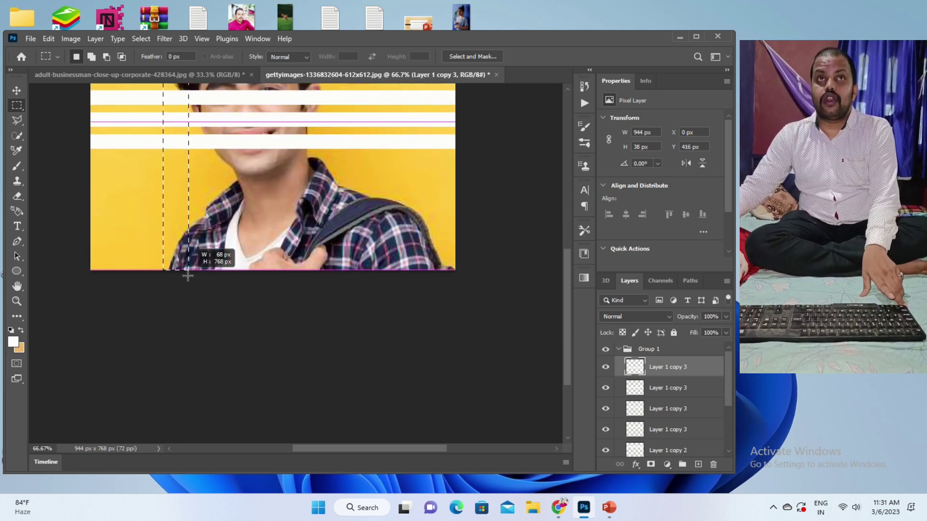
drag(181, 268, 181, 278)
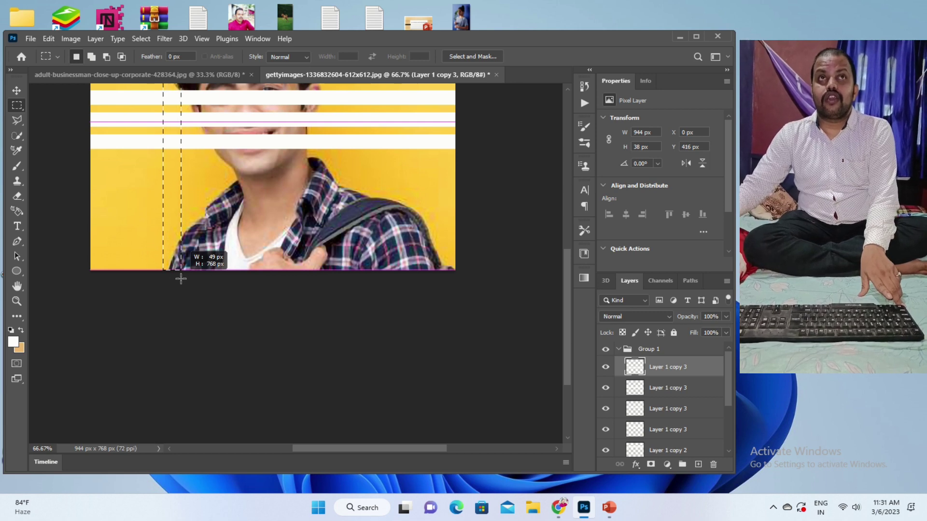
drag(181, 278, 181, 279)
scroll(333, 303, up, 2)
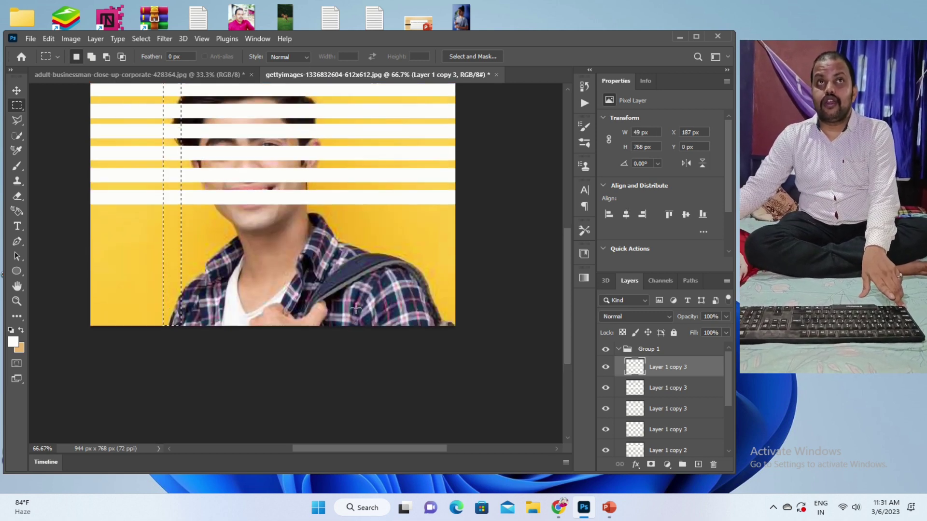
scroll(338, 304, up, 2)
scroll(356, 307, up, 2)
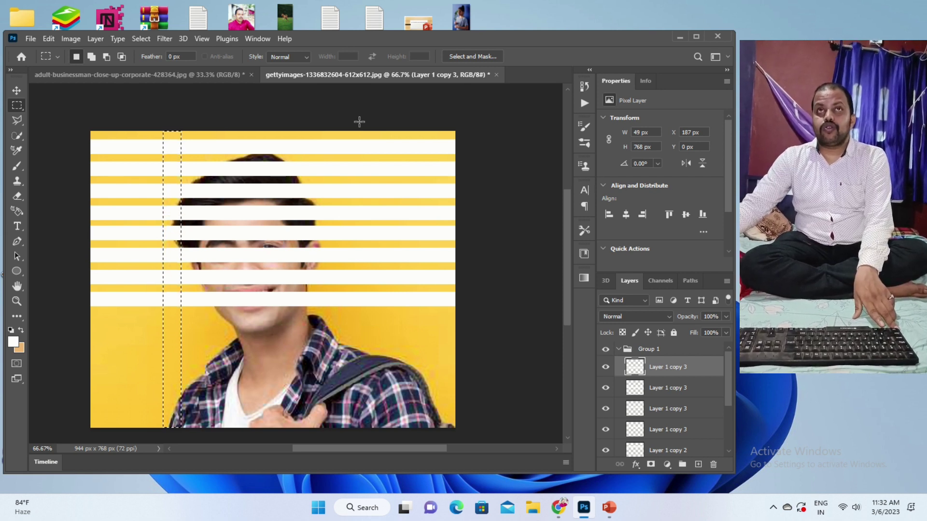
Deselect, draw a 52 × 768 px full-height strip on the right, and hold Shift to add selections
key(ctrl+d)
drag(358, 122, 373, 217)
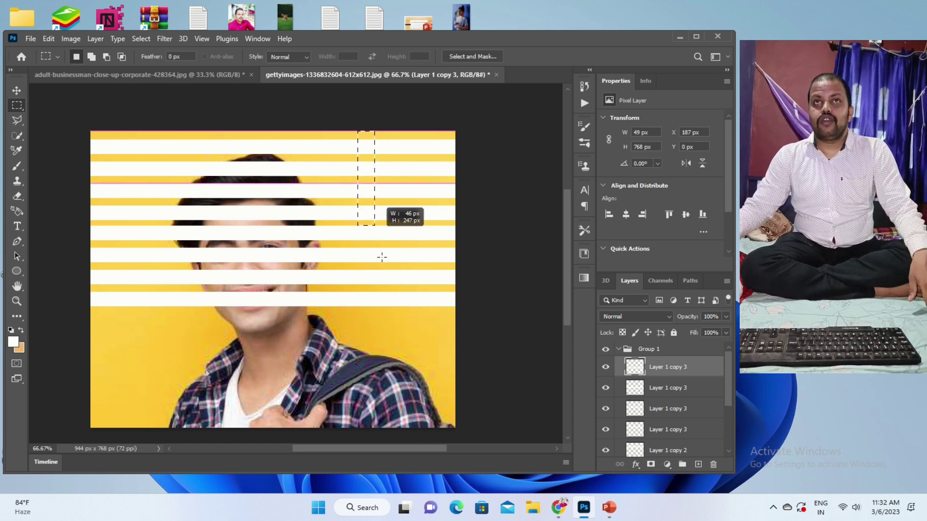
mouse_move(372, 216)
mouse_down()
mouse_move(401, 358)
mouse_move(372, 399)
mouse_move(378, 438)
mouse_up()
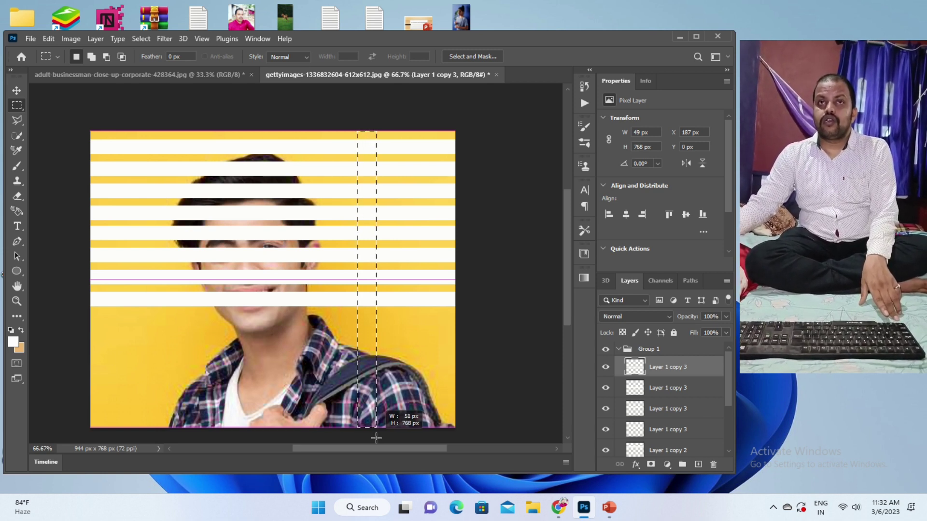
drag(376, 438, 376, 437)
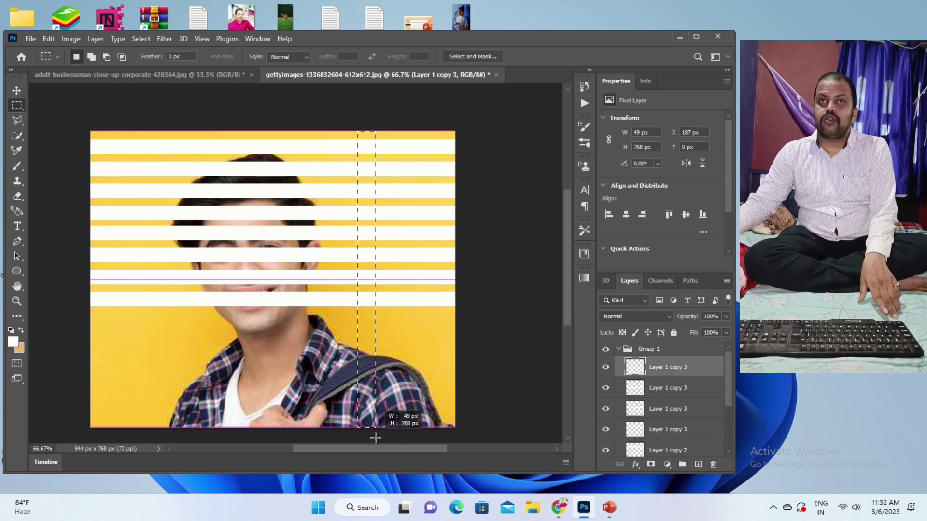
drag(376, 438, 376, 438)
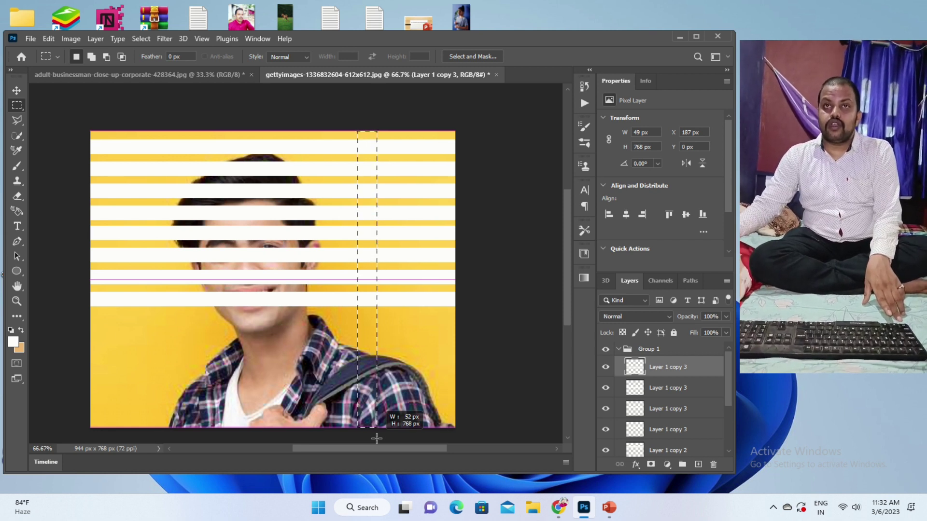
drag(376, 438, 376, 438)
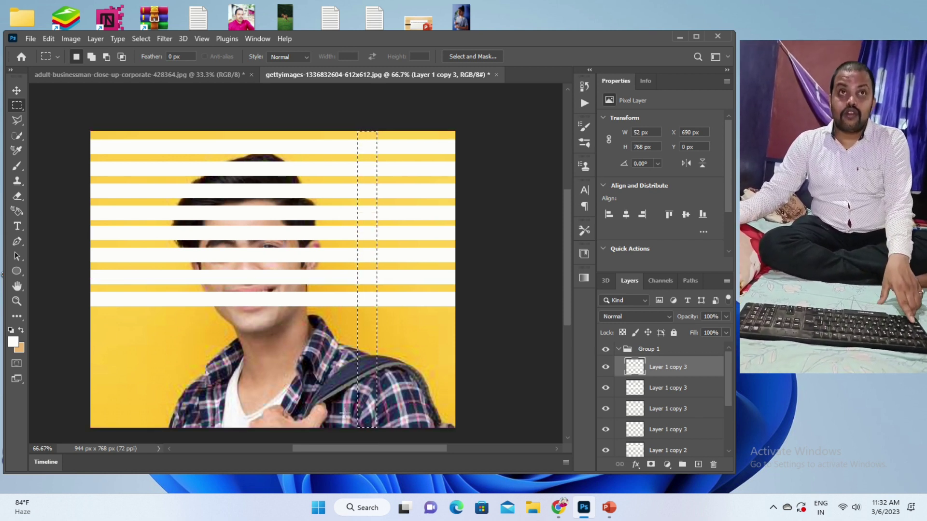
key(shift)
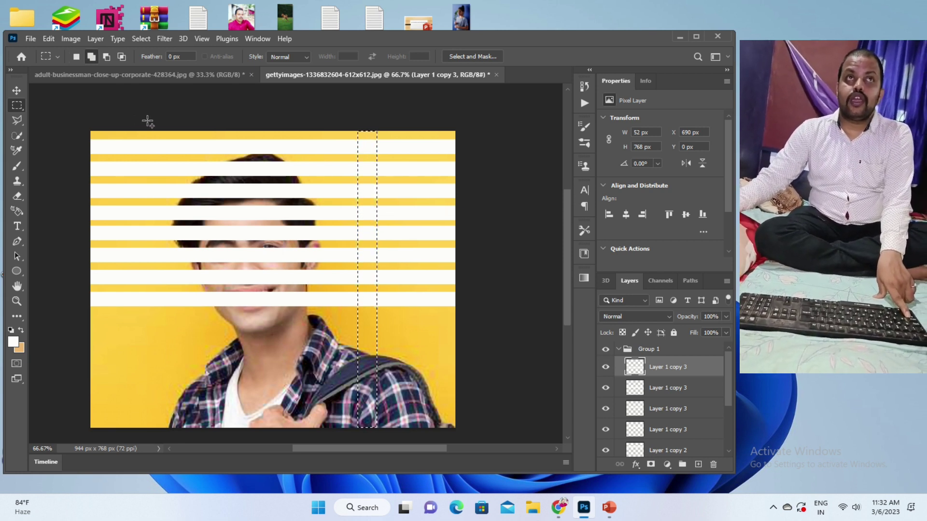
Add a second full-height column selection, about 52 px wide, left of the face
drag(147, 122, 164, 262)
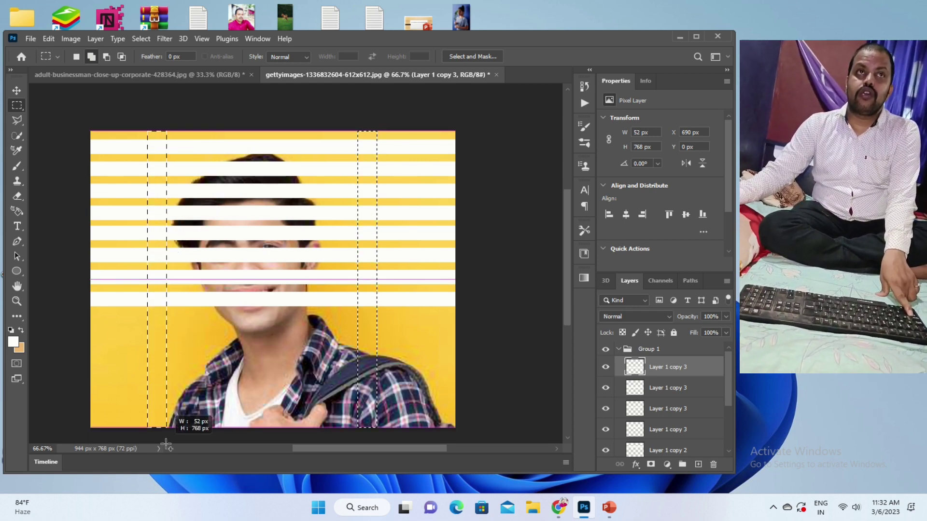
mouse_move(165, 262)
mouse_down()
mouse_move(169, 434)
mouse_move(166, 265)
mouse_up()
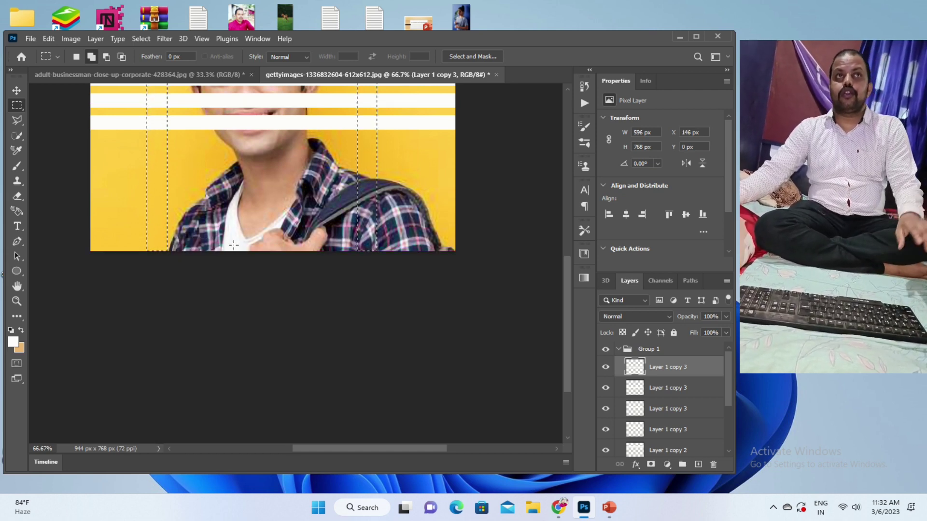
scroll(237, 240, up, 3)
scroll(238, 240, up, 2)
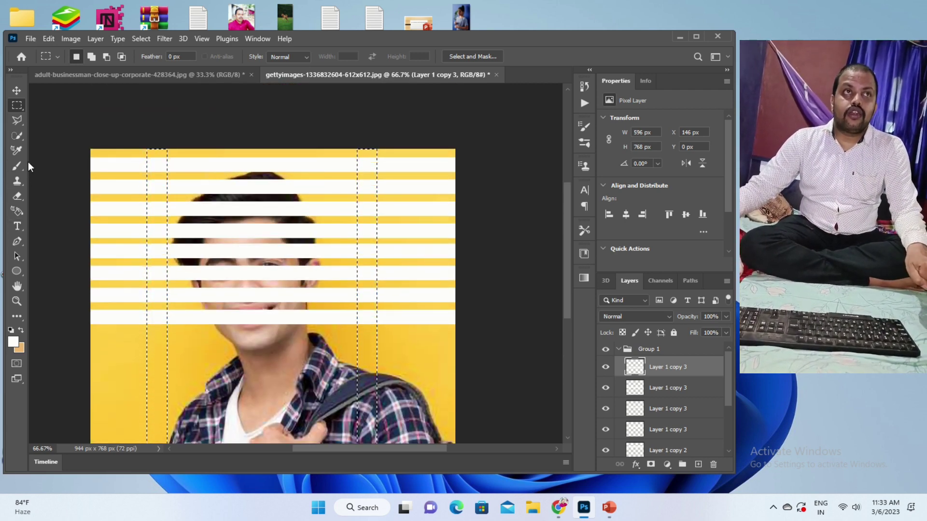
With the Eraser, cut both columns through the two lowest stripe layers
click(17, 196)
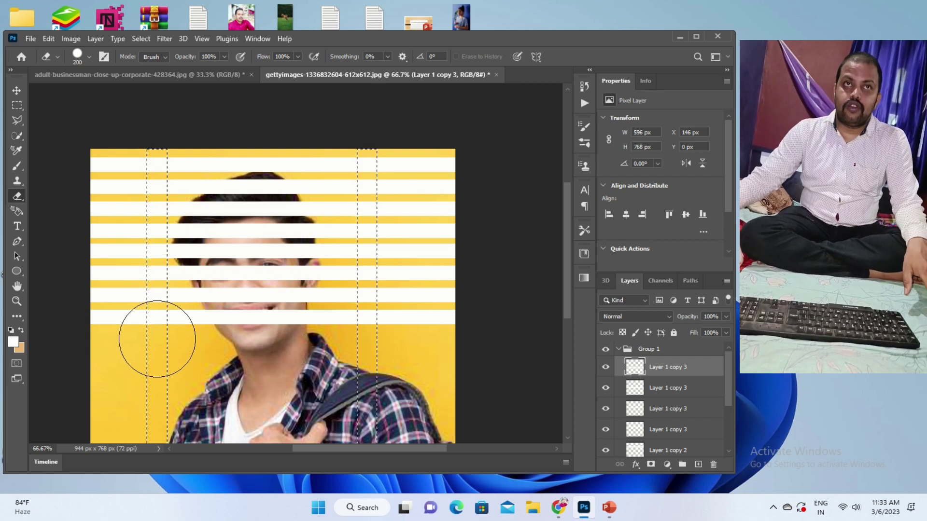
drag(155, 340, 161, 317)
drag(363, 311, 369, 321)
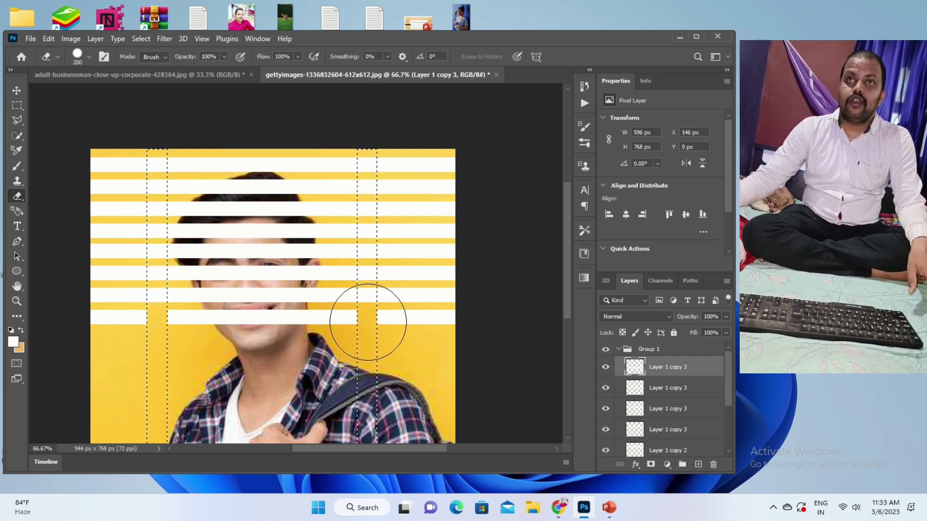
click(667, 388)
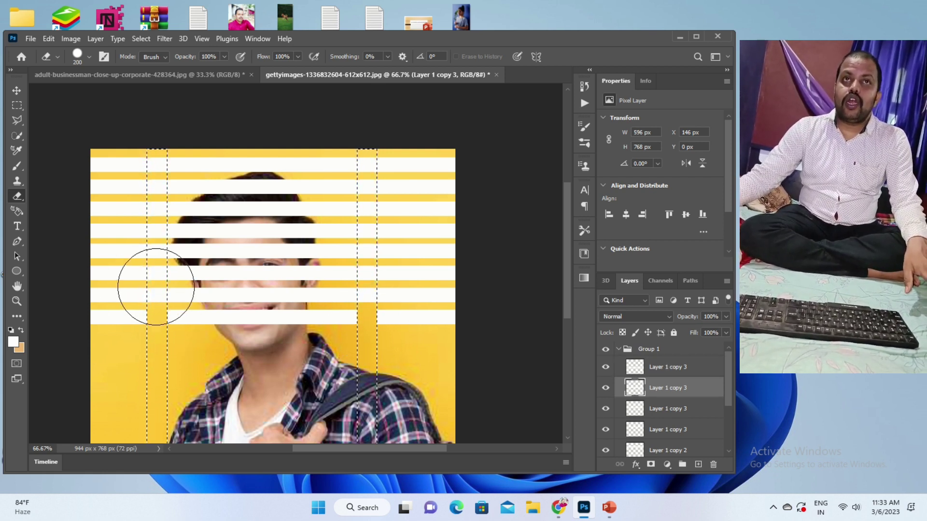
drag(155, 295, 371, 299)
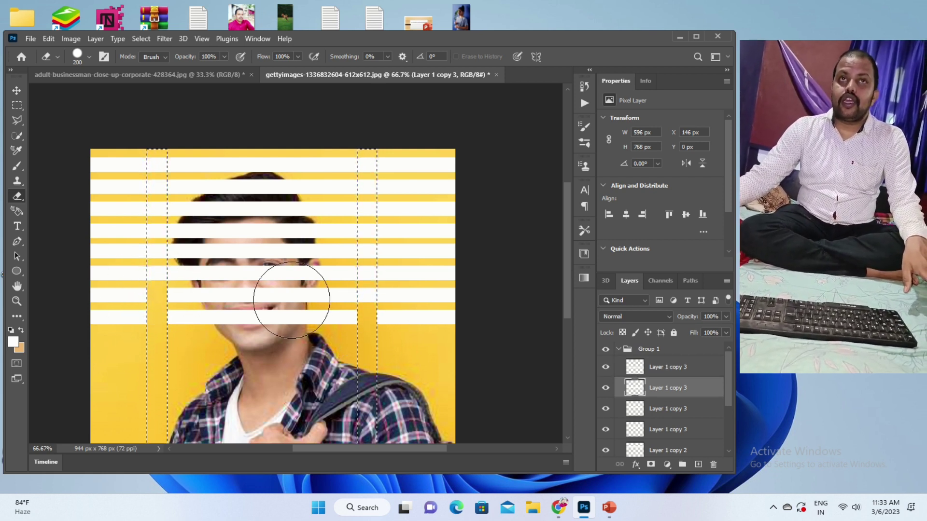
Erase the Layer 1 copy 2 stripes inside the left and right columns
click(671, 409)
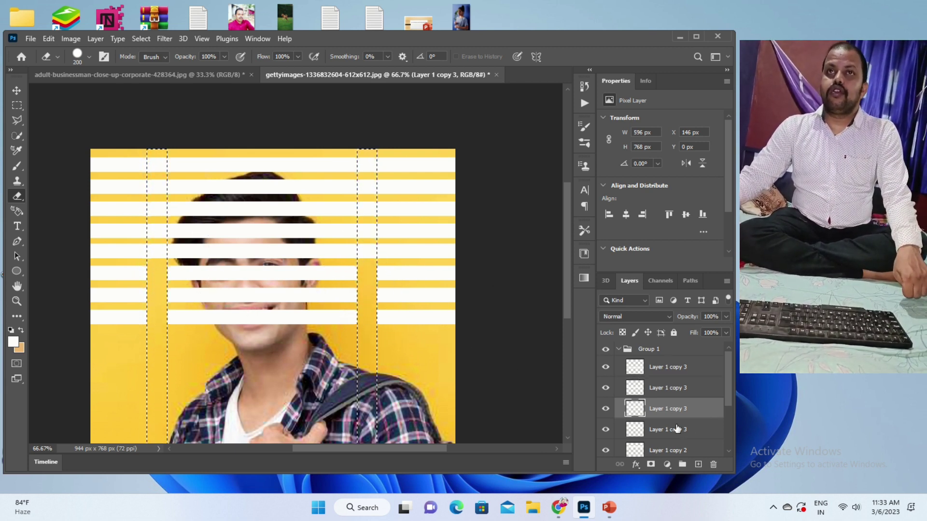
click(663, 437)
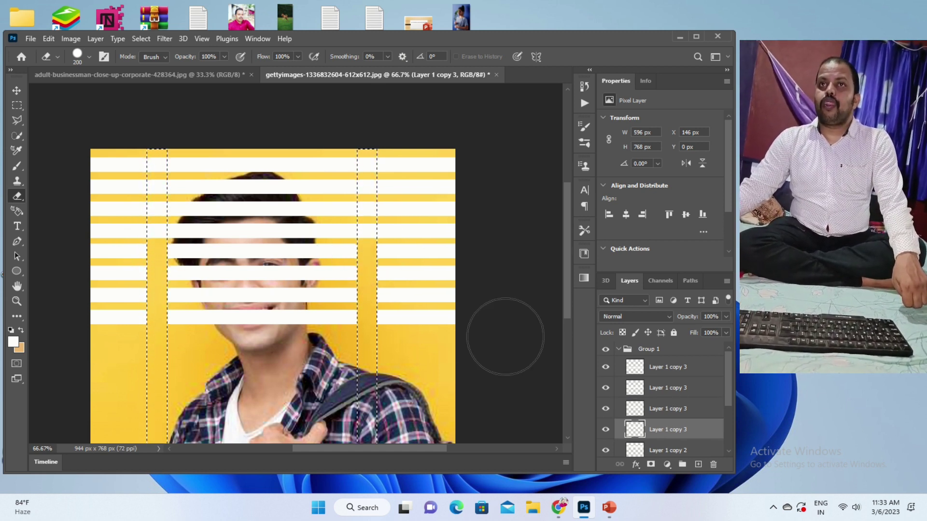
click(662, 451)
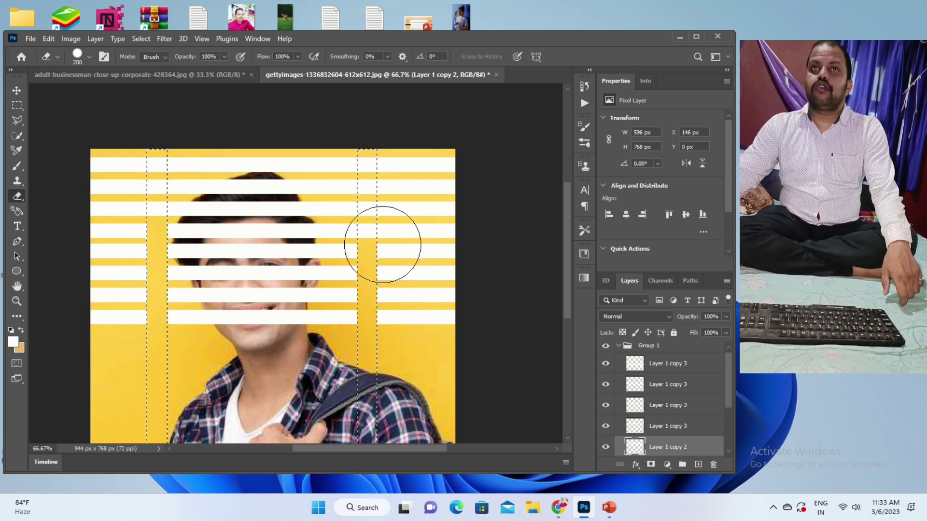
drag(383, 238, 368, 224)
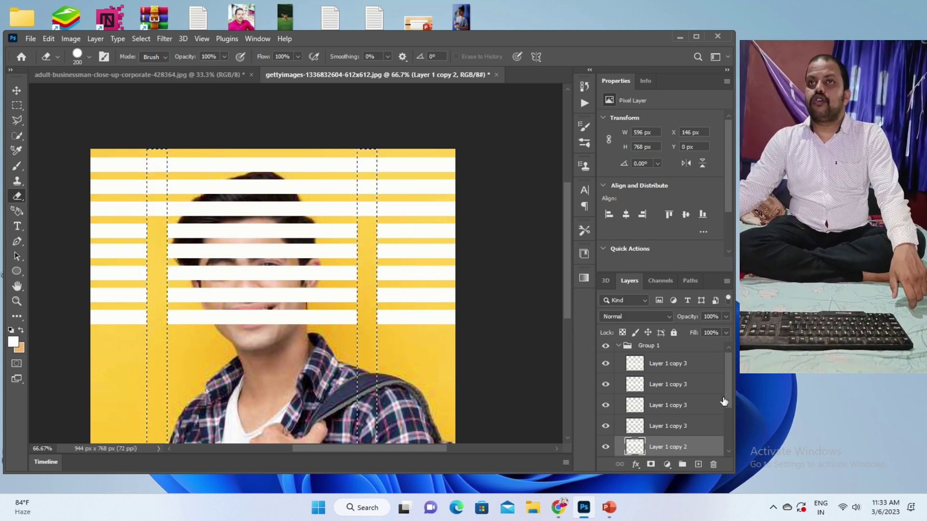
scroll(667, 396, down, 2)
click(666, 439)
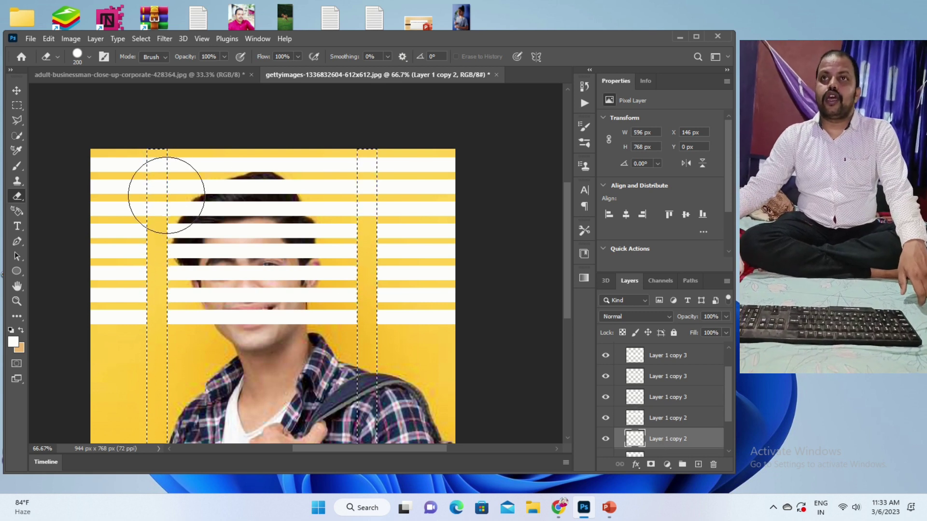
drag(166, 191, 190, 182)
drag(473, 326, 380, 215)
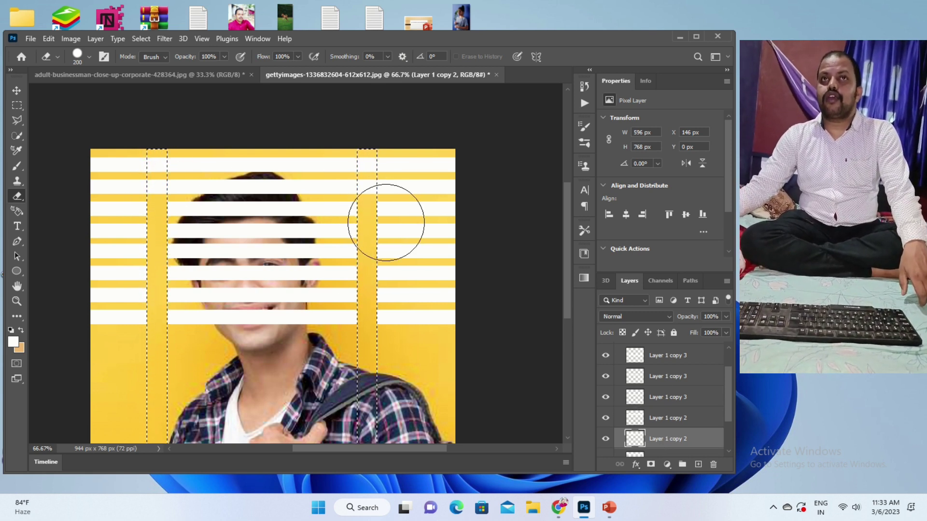
Erase the top Layer 1 stripe inside both columns
scroll(666, 420, down, 1)
click(663, 437)
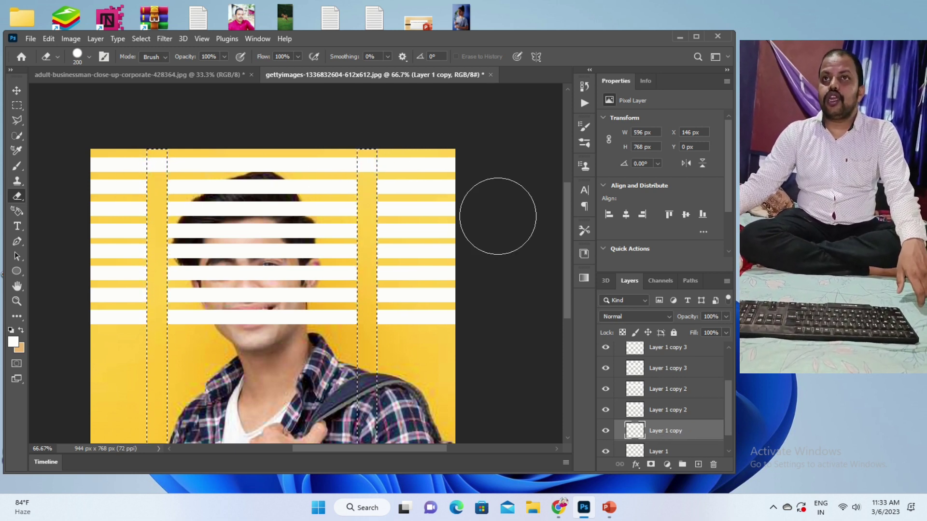
scroll(692, 416, down, 1)
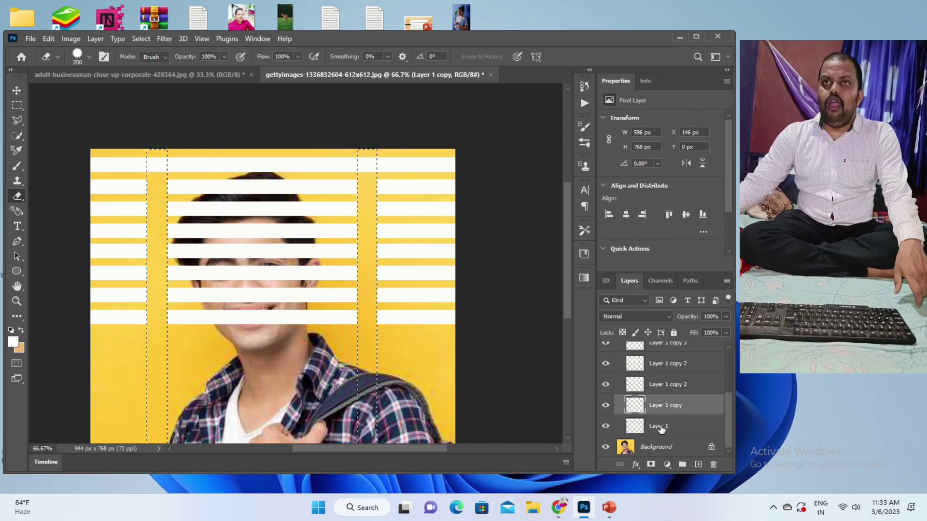
click(666, 426)
drag(155, 165, 166, 161)
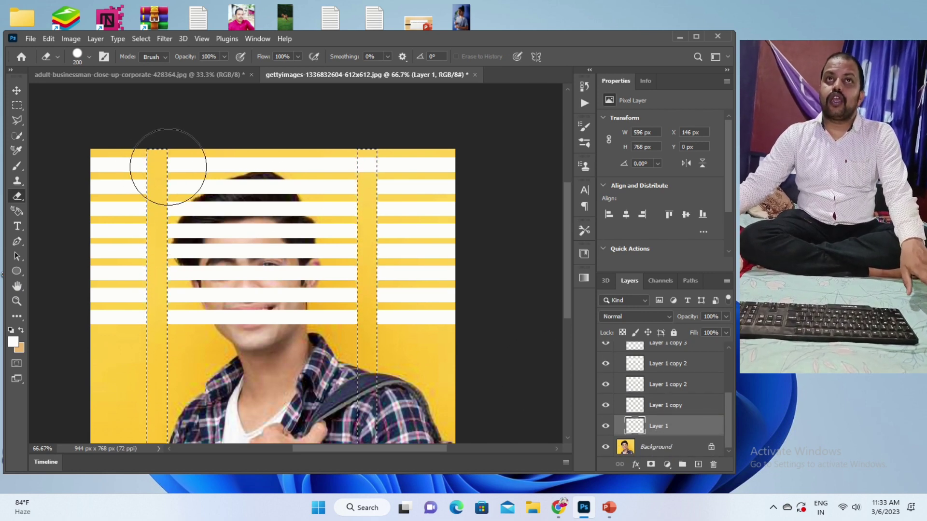
drag(383, 155, 373, 171)
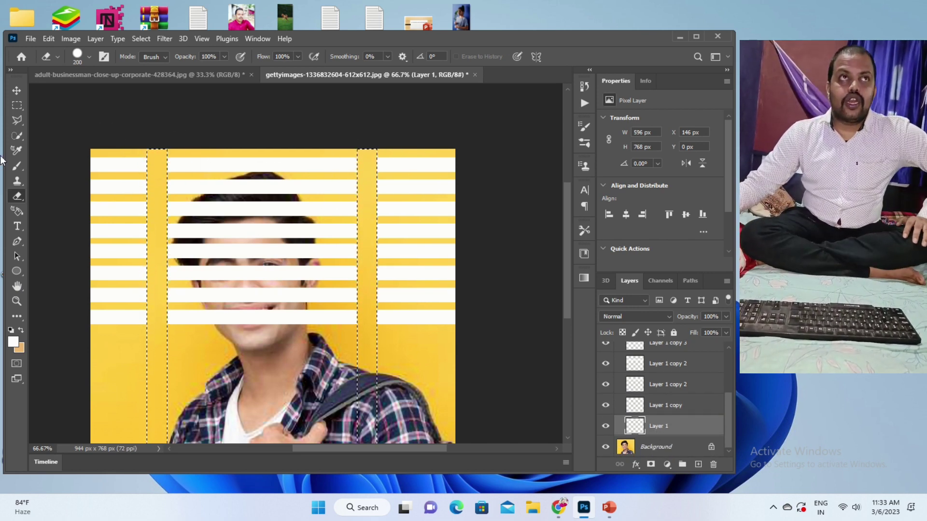
click(16, 91)
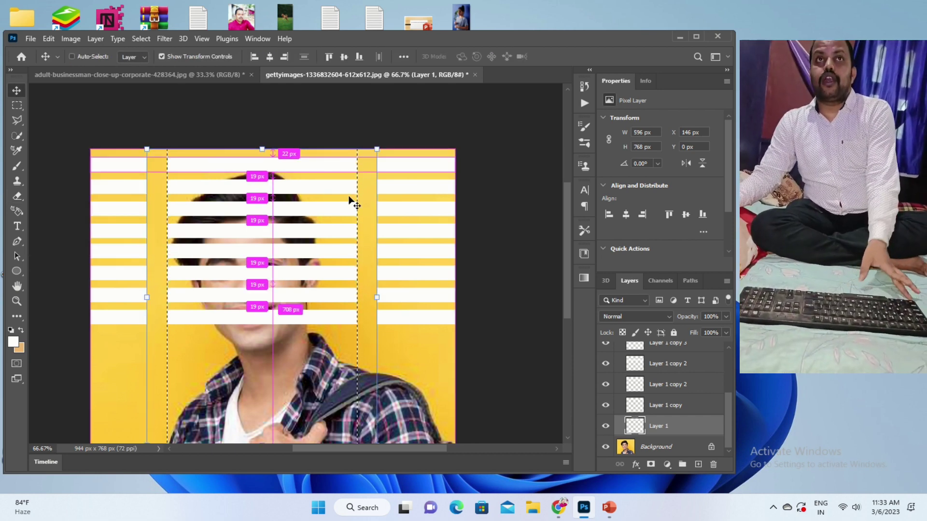
Deselect the column selections and select Group 1 in the Layers panel
key(ctrl+d)
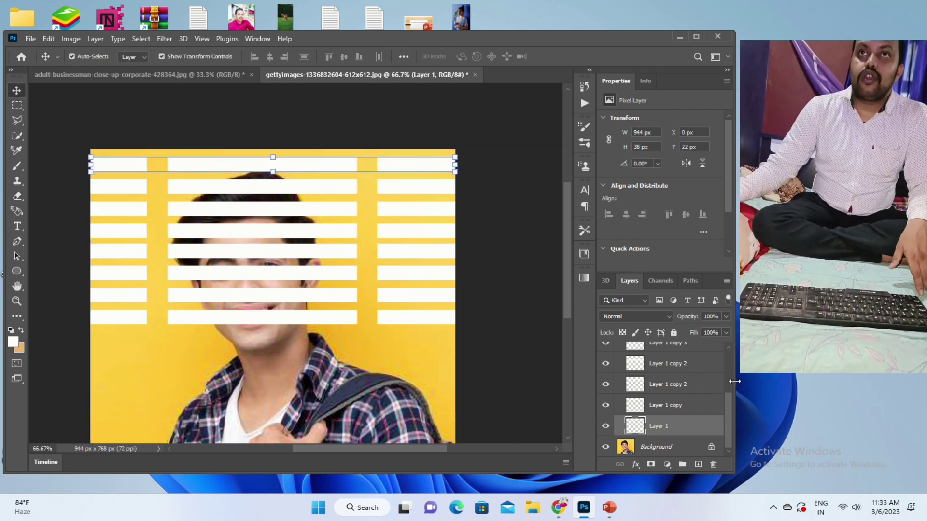
scroll(666, 399, up, 2)
scroll(662, 394, up, 2)
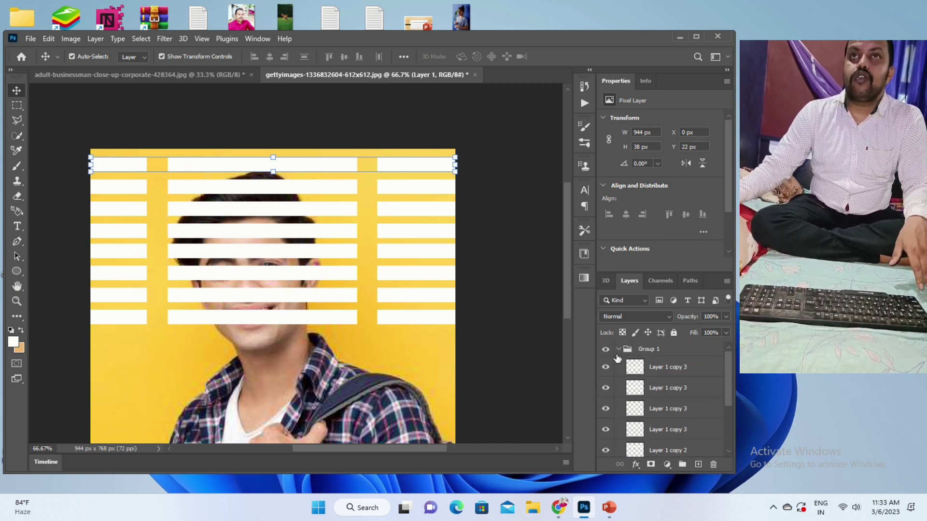
click(620, 349)
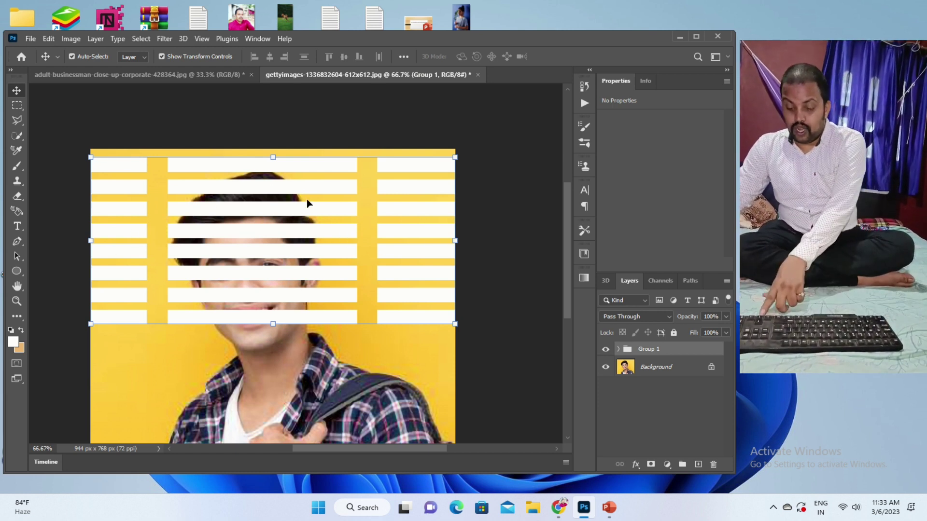
Nudge Group 1 down nine steps, then back up one
key(Down)
key(Down)
key(Down)
key(Down)
key(Down)
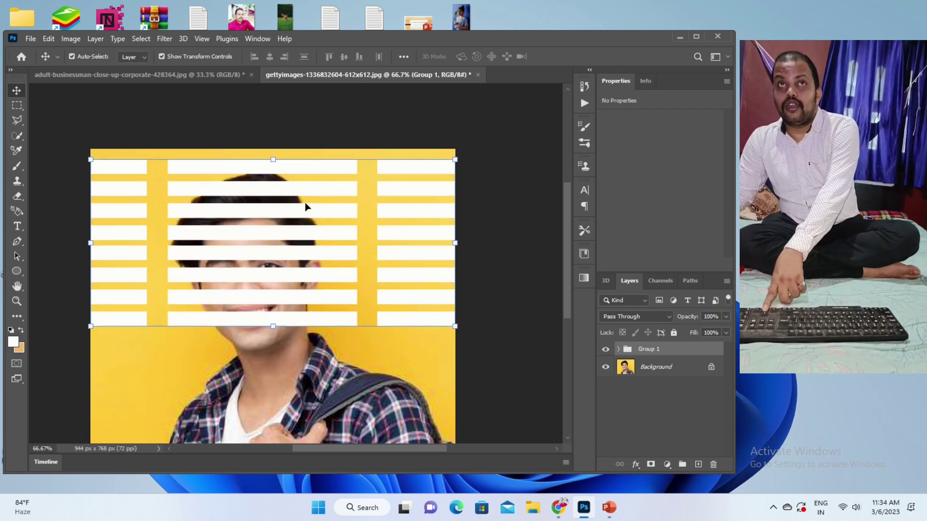
key(Down)
key(Down)
key(Down)
key(Down)
key(Down)
key(Down)
key(Down)
key(Down)
key(Down)
key(Down)
key(Down)
key(Down)
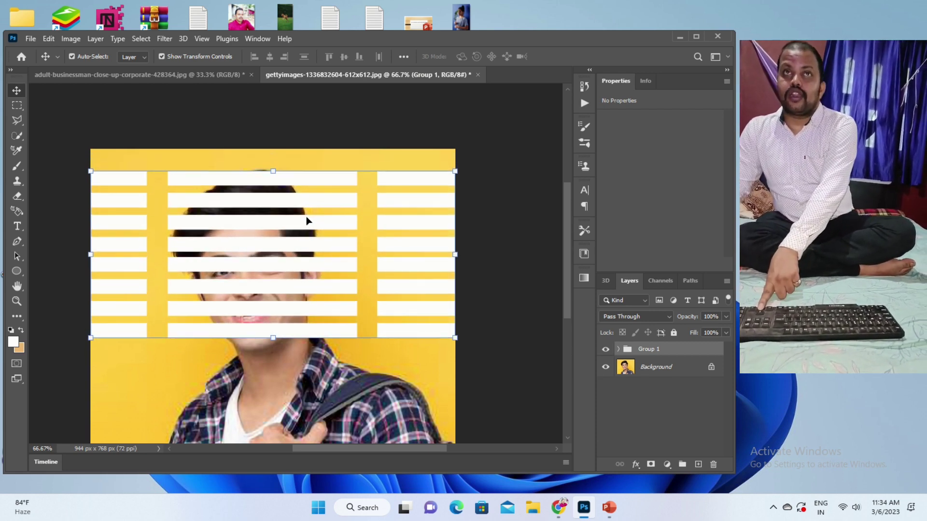
key(Down)
key(Down)
key(Down)
key(Down)
key(Down)
key(Down)
key(Down)
key(Down)
key(Down)
key(Down)
key(Down)
key(Down)
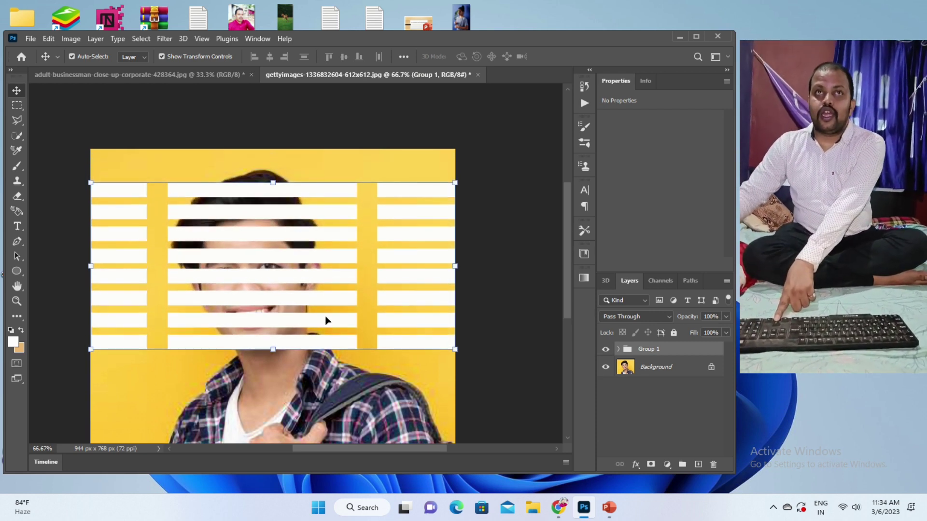
key(Down)
key(Down)
key(Down)
key(Down)
key(Down)
key(Down)
key(Down)
key(Down)
key(Down)
key(Down)
key(Down)
key(Down)
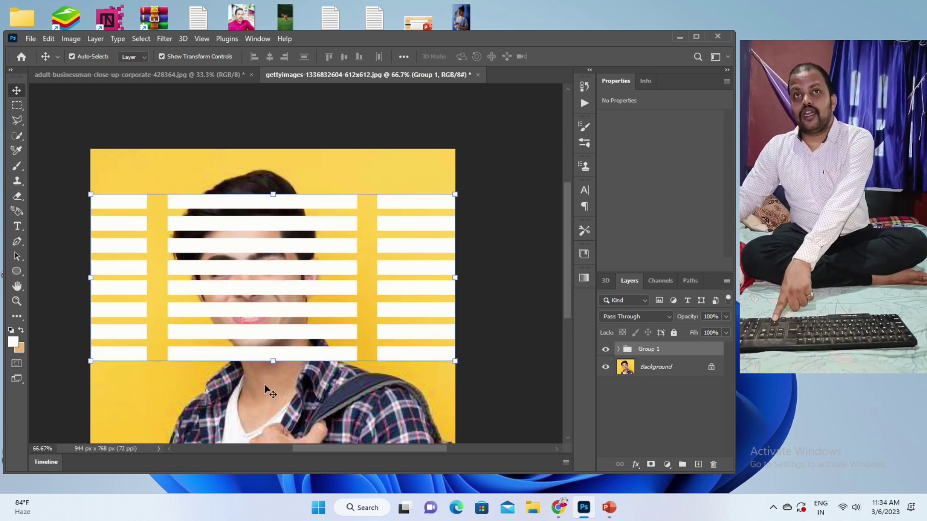
key(Down)
key(Down)
key(Down)
key(Down)
key(Down)
key(Down)
key(Down)
key(Down)
key(Down)
key(Down)
key(Down)
key(Down)
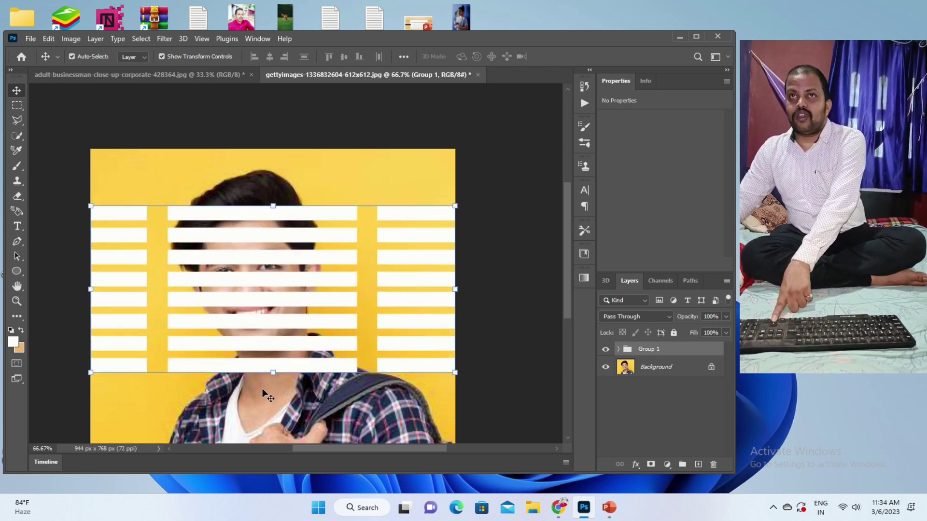
key(Down)
key(Down)
key(Down)
key(Down)
key(Down)
key(Down)
key(Down)
key(Down)
key(Down)
key(Down)
key(Down)
key(Down)
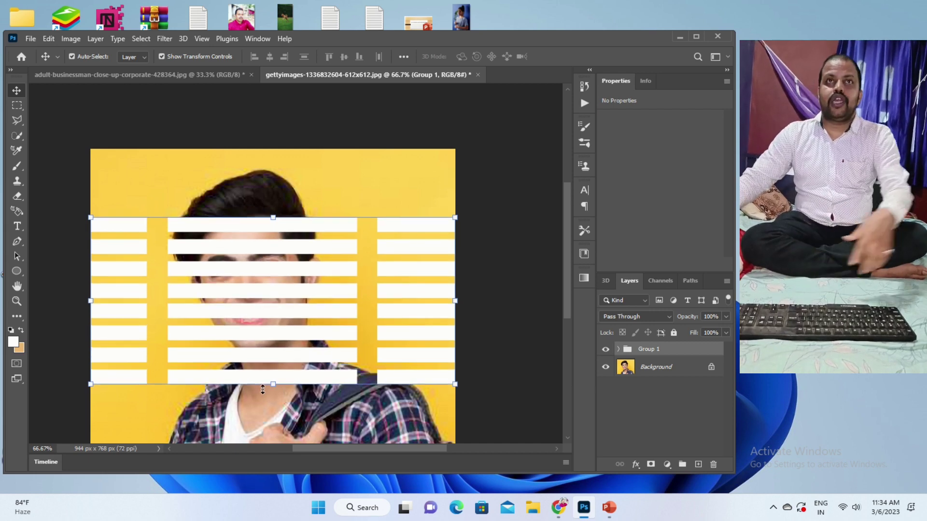
key(Down)
key(Down)
key(Down)
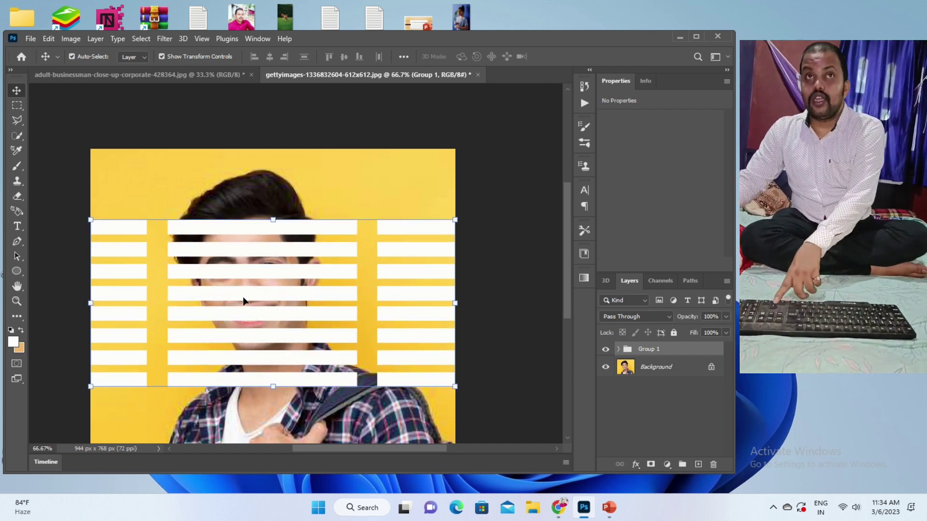
key(Down)
key(Down)
key(Down)
key(Down)
key(Down)
key(Down)
key(Down)
key(Down)
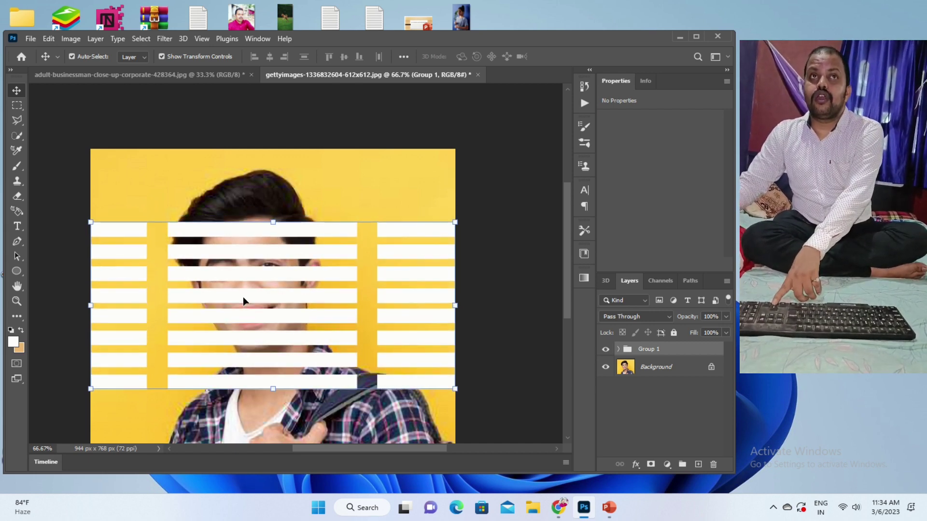
key(Down)
key(Down)
key(Down)
key(Down)
key(Down)
key(Down)
key(Down)
key(Down)
key(Down)
key(Down)
key(Down)
key(Down)
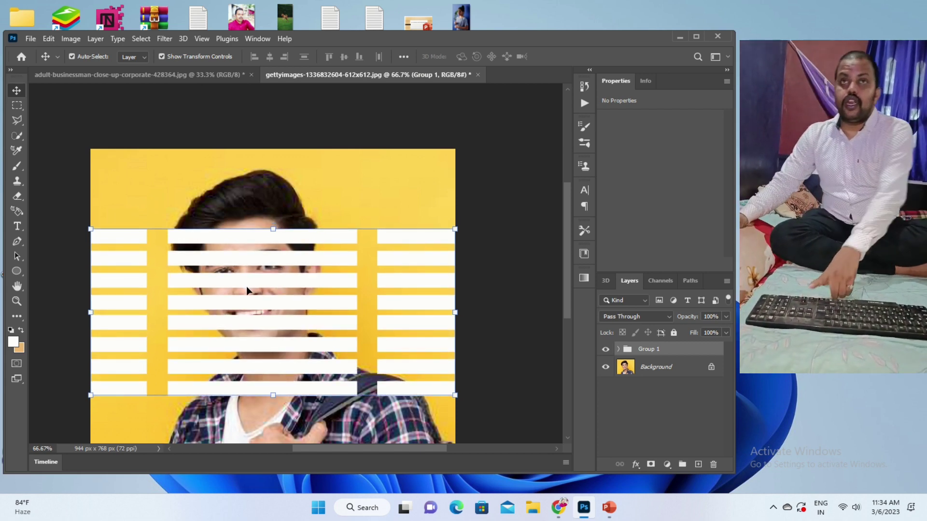
key(Up)
key(Up)
key(Up)
key(Up)
key(Up)
key(Up)
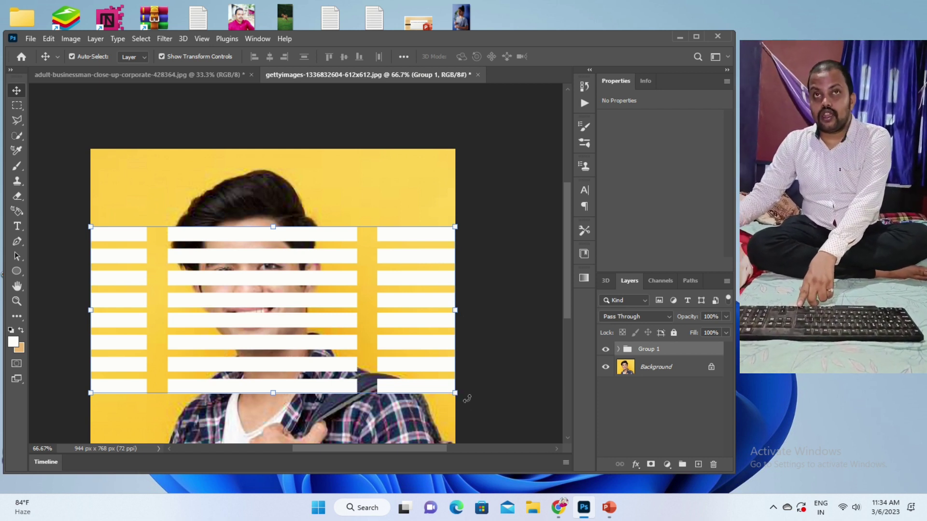
Free-transform the stripes: rotate about 3.2°, scale to 89.81%, shift right about 48 px
key(ctrl+t)
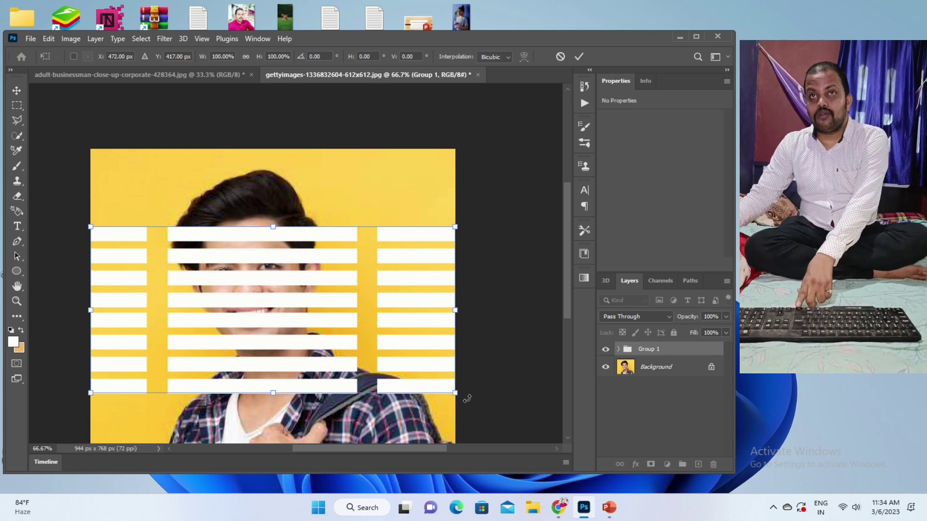
drag(467, 400, 464, 411)
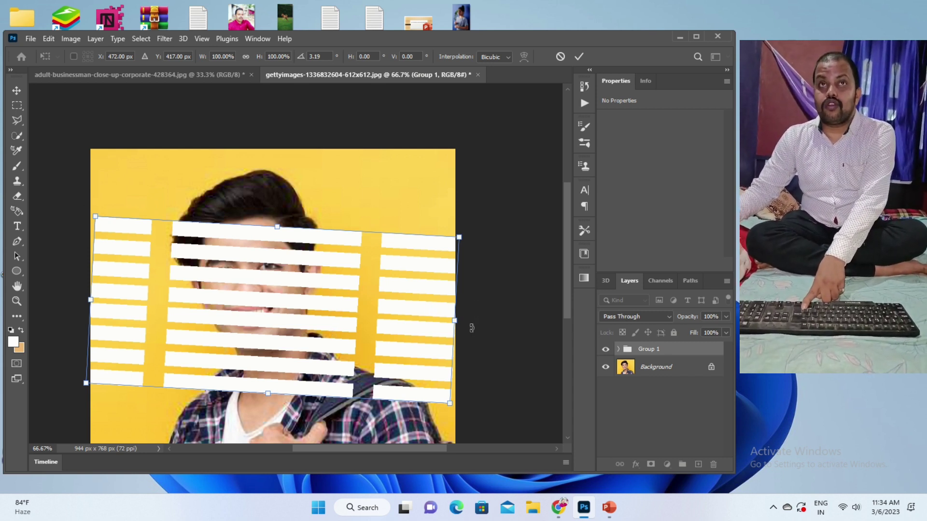
drag(457, 321, 417, 318)
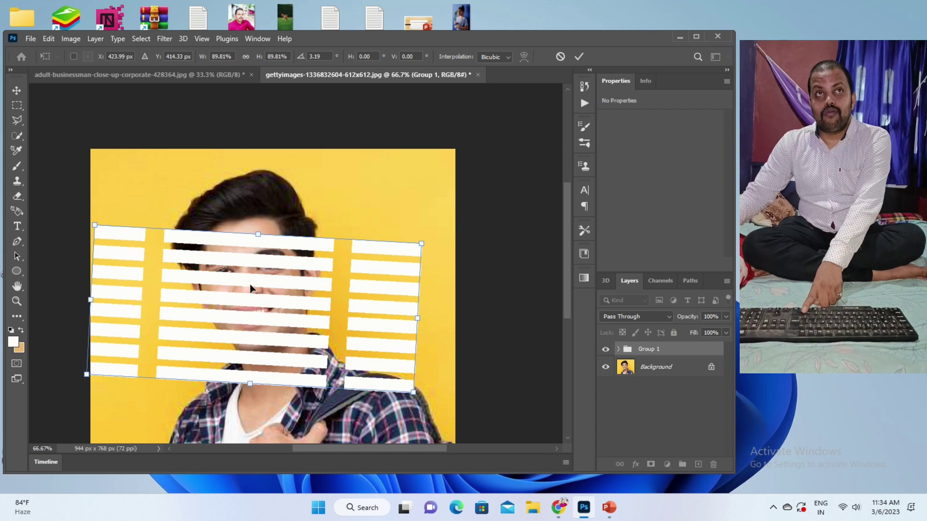
drag(250, 283, 275, 278)
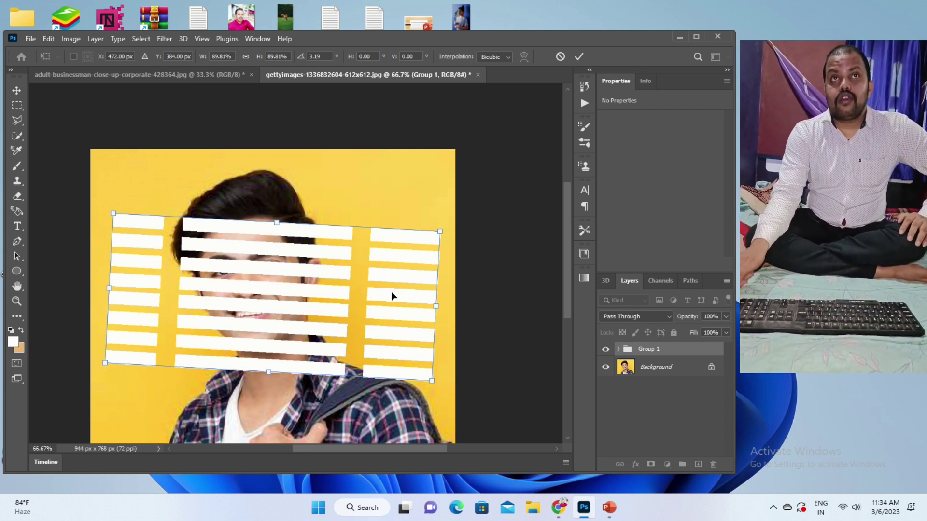
key(Return)
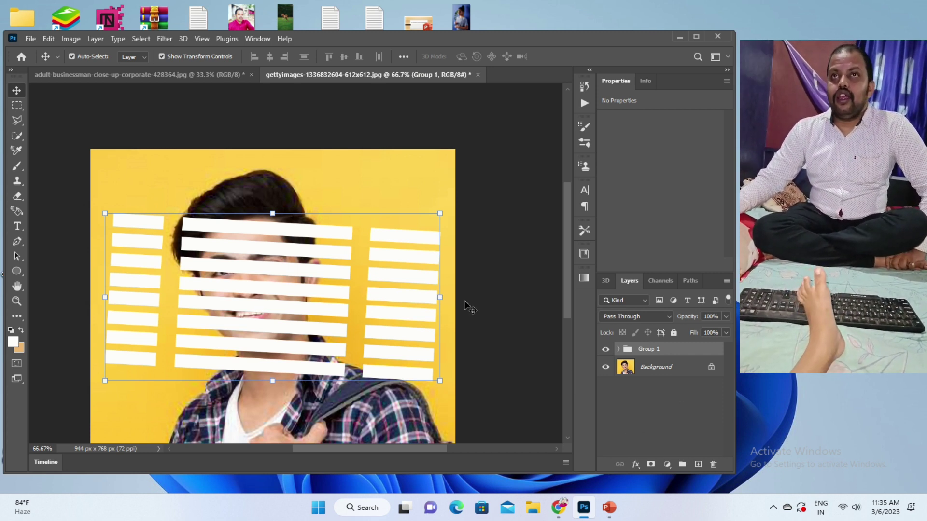
Set Group 1's blend mode to Soft Light, then select the Background layer
click(670, 316)
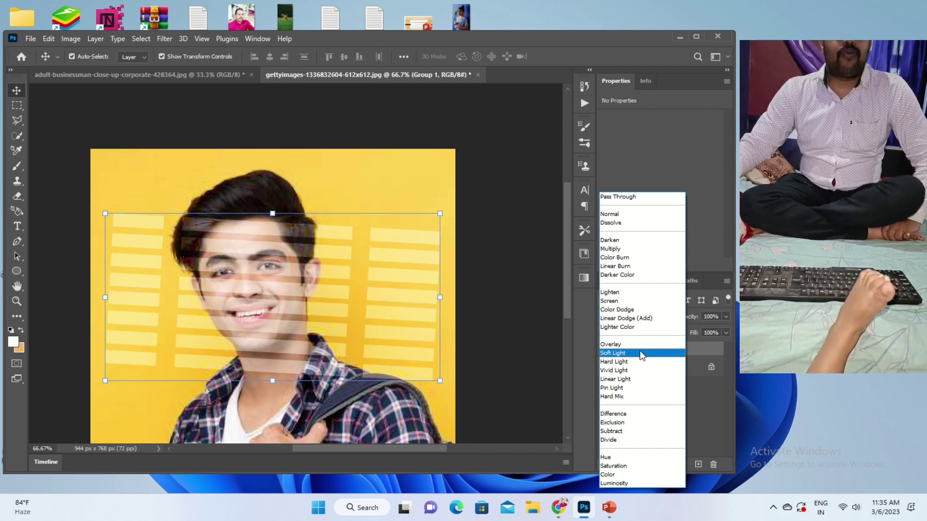
click(639, 353)
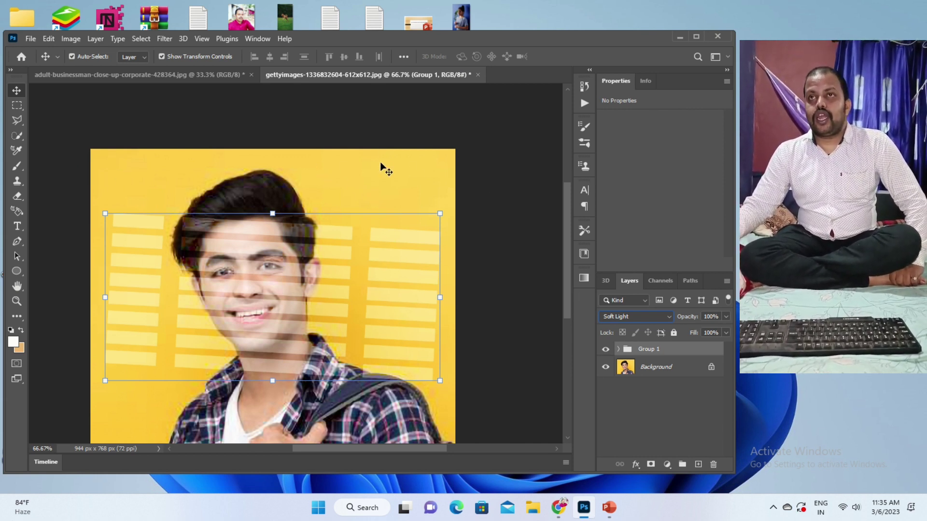
click(669, 368)
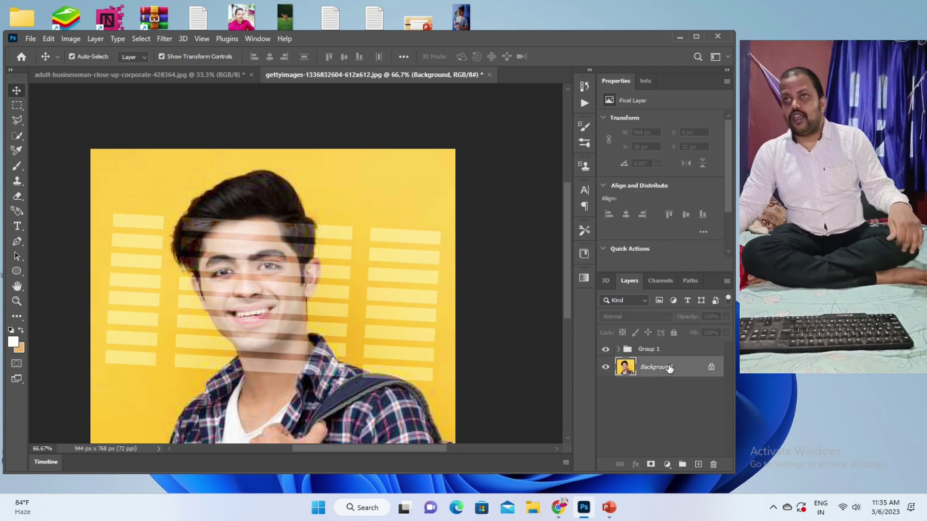
Add a Curves adjustment layer and undo the trial point so the curve stays straight
click(668, 464)
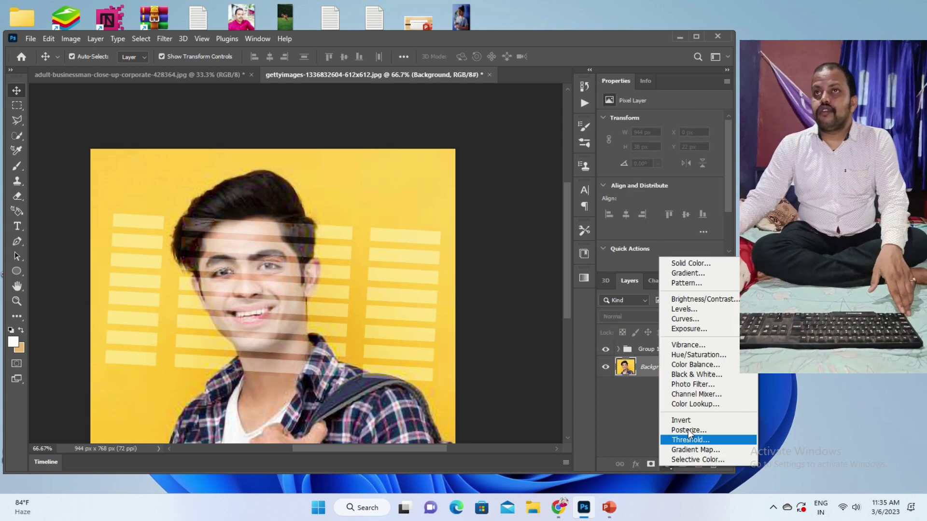
click(710, 321)
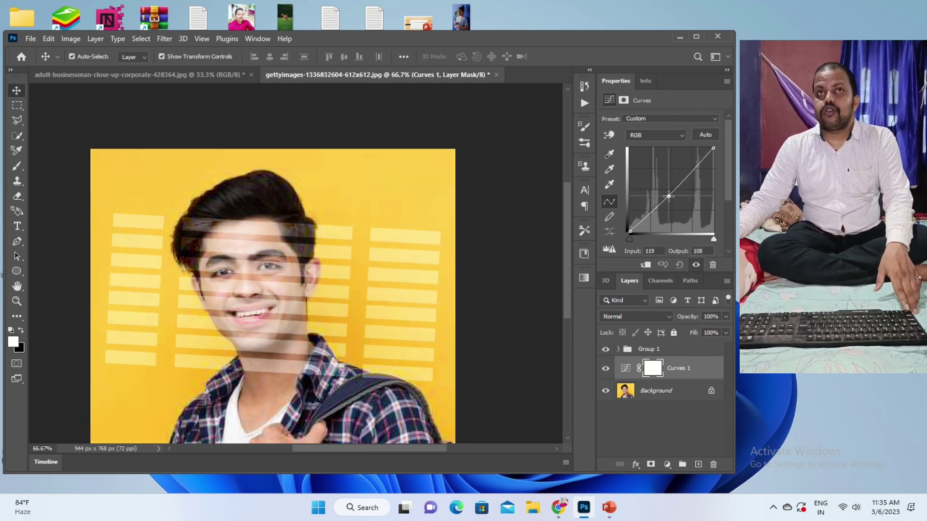
mouse_move(665, 195)
mouse_down()
mouse_move(687, 212)
mouse_move(676, 200)
mouse_up()
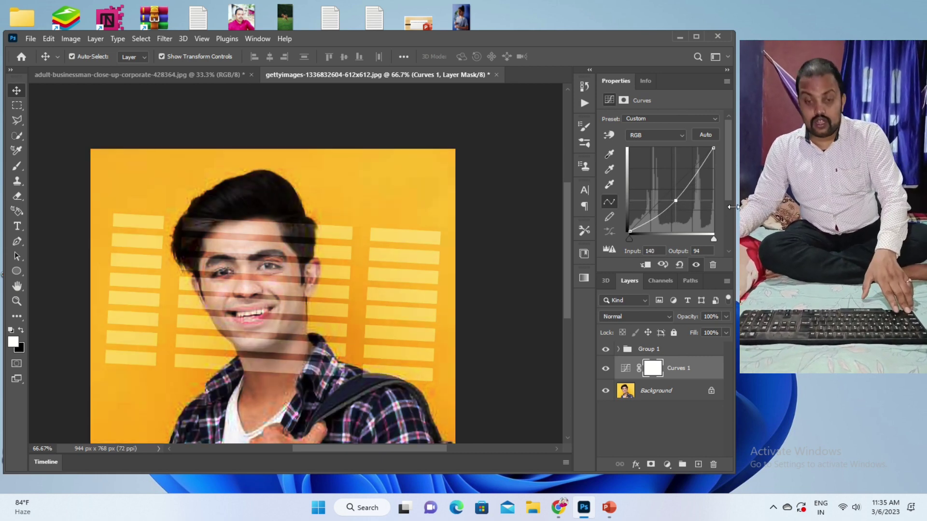
key(ctrl+z)
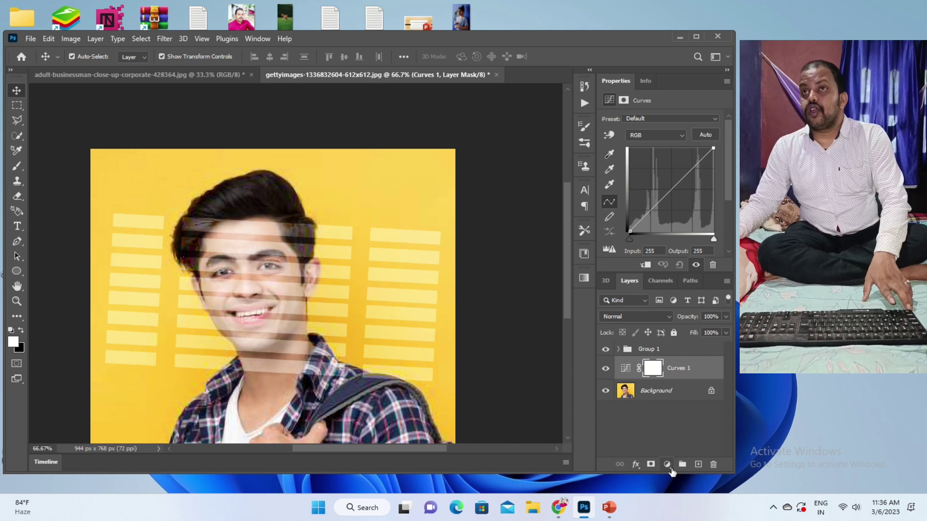
click(668, 465)
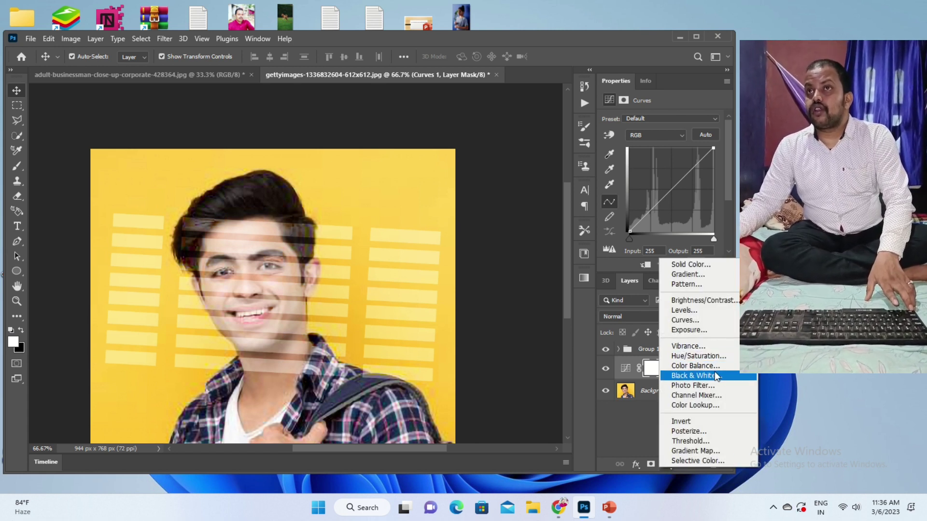
Add a Levels layer using the Darker preset with output levels 24 and 133
click(708, 309)
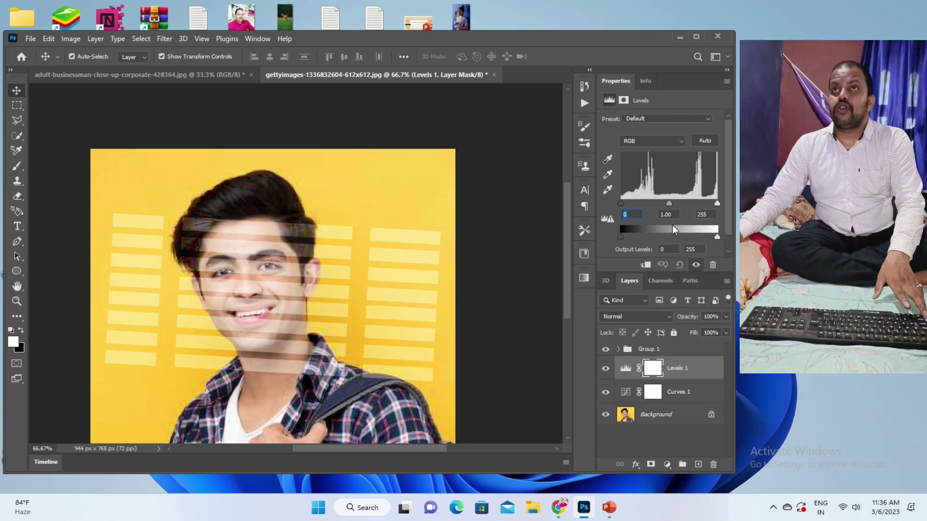
drag(622, 203, 646, 211)
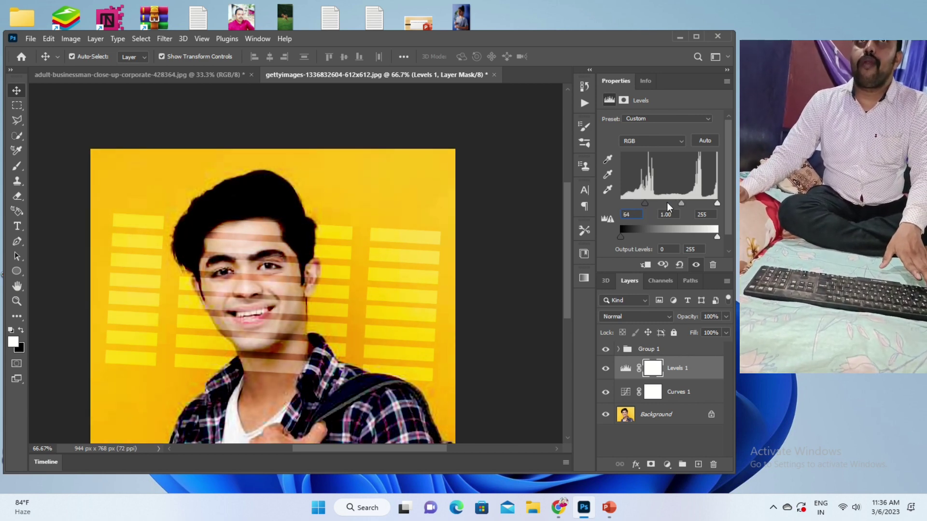
mouse_move(680, 204)
mouse_down()
mouse_move(672, 205)
mouse_move(714, 205)
mouse_move(736, 217)
mouse_up()
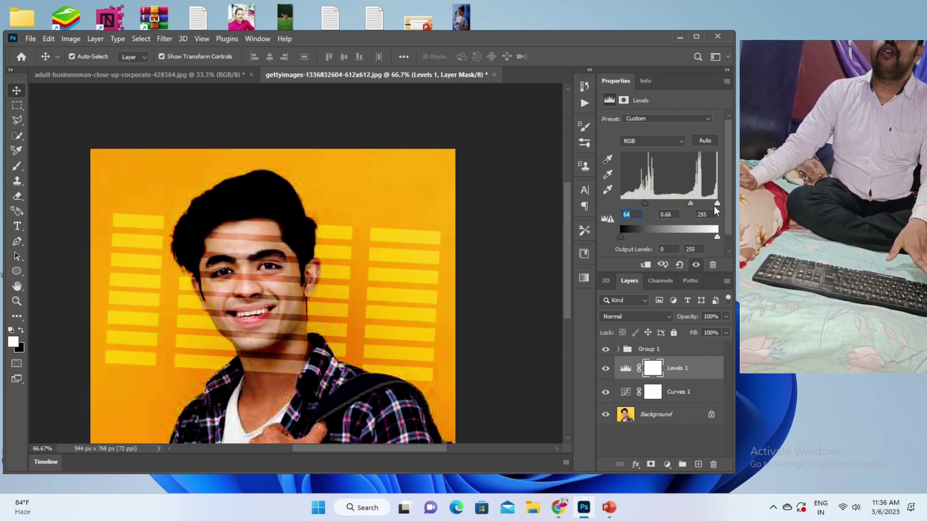
click(709, 119)
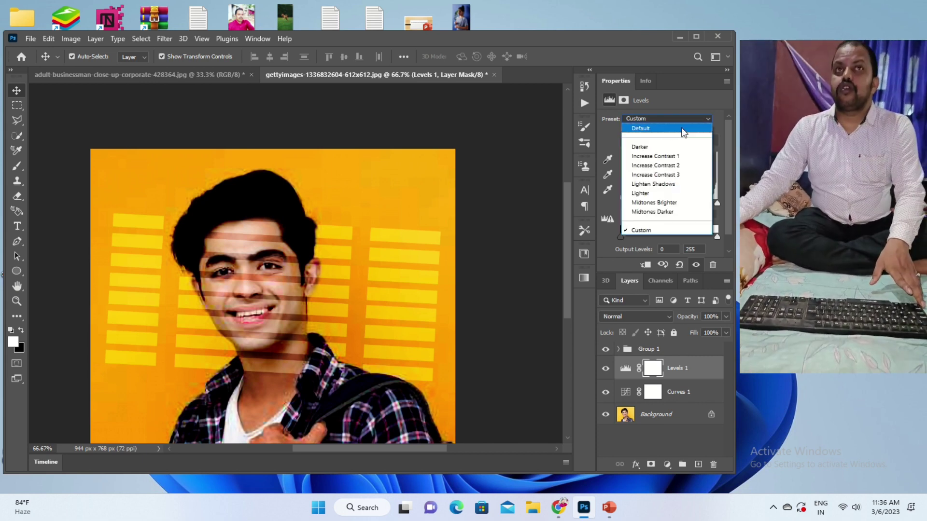
click(671, 146)
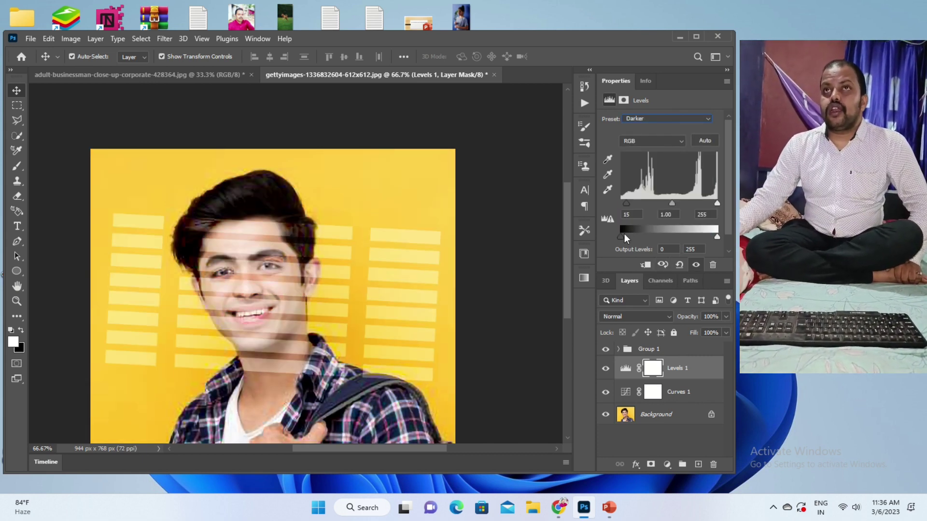
drag(622, 236, 630, 236)
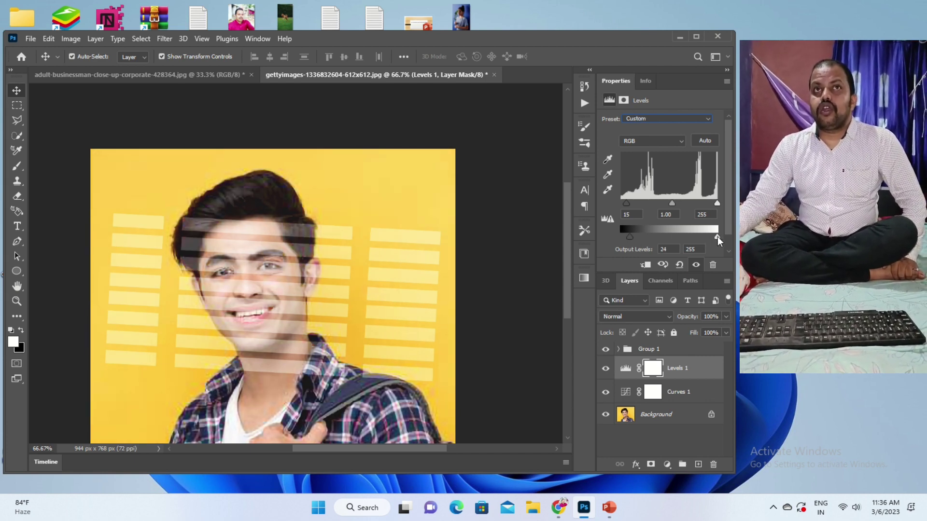
drag(717, 236, 671, 242)
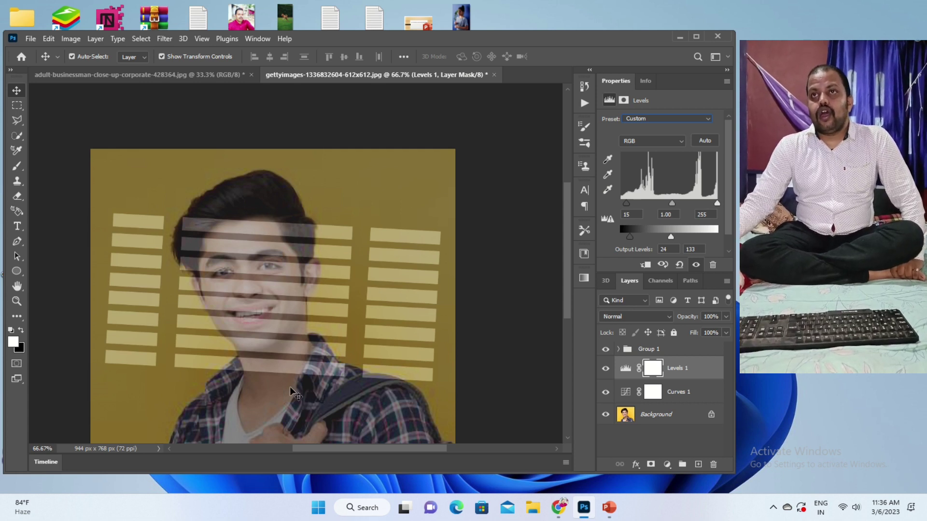
click(668, 418)
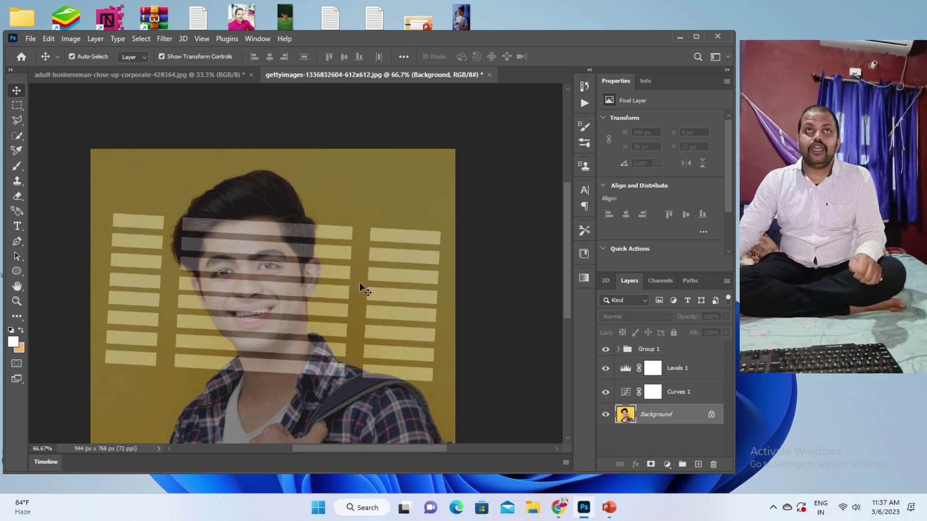
Switch to the adult-businessman document after briefly comparing with the yellow portrait
click(174, 75)
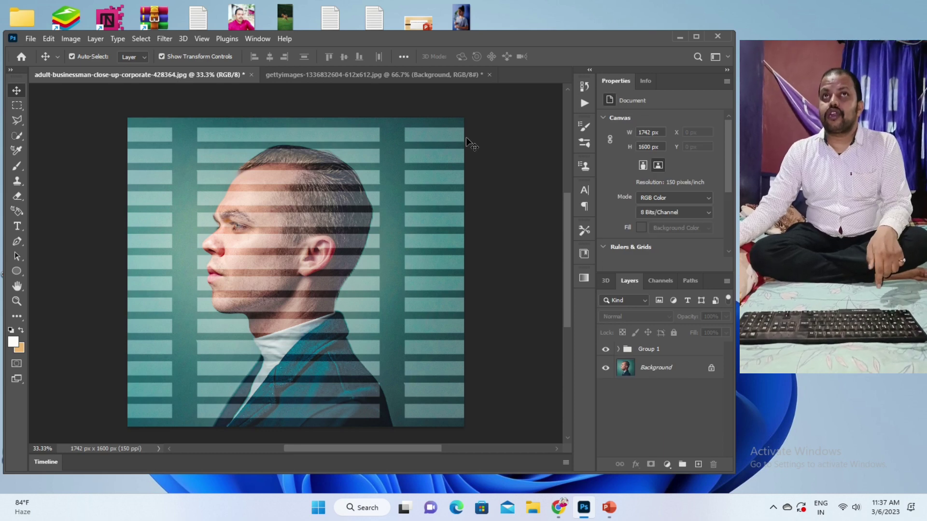
click(386, 75)
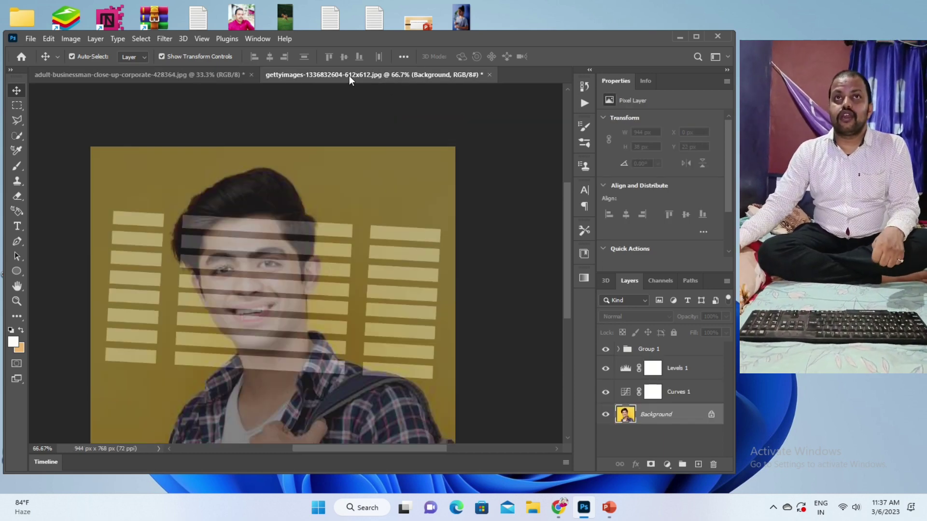
click(194, 76)
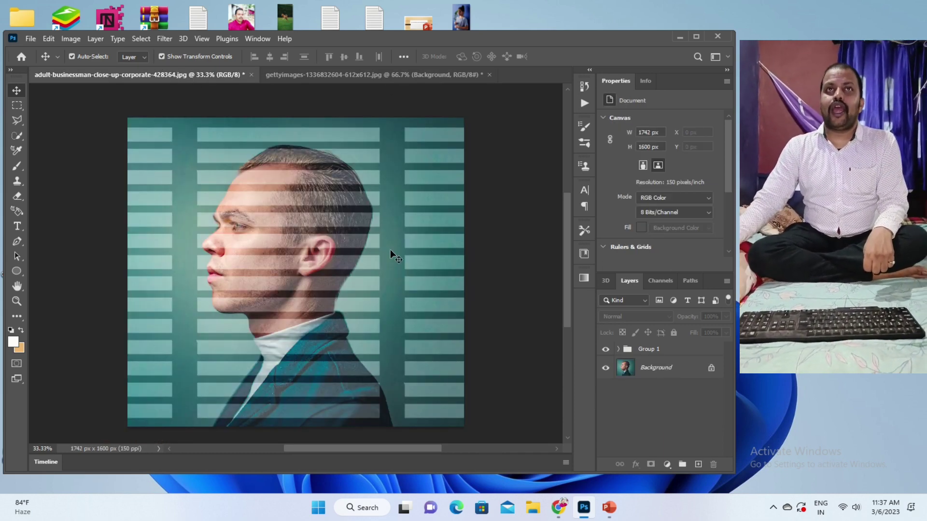